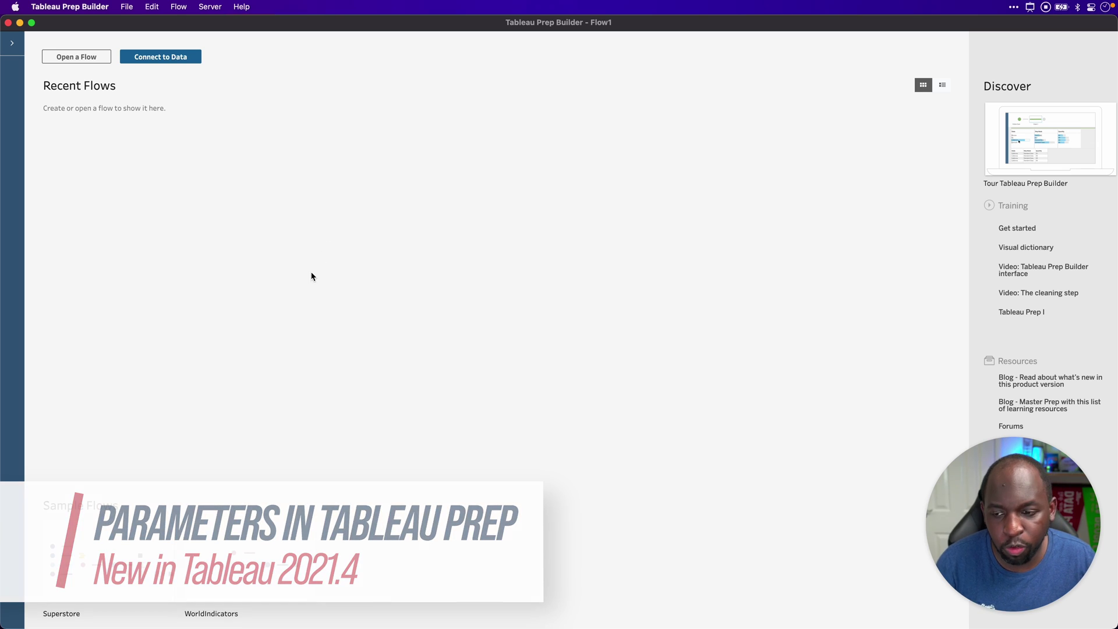
# Step: Open the Superstore sample flow from Sample Flows on the start page
pyautogui.press('ctrl+super+a')
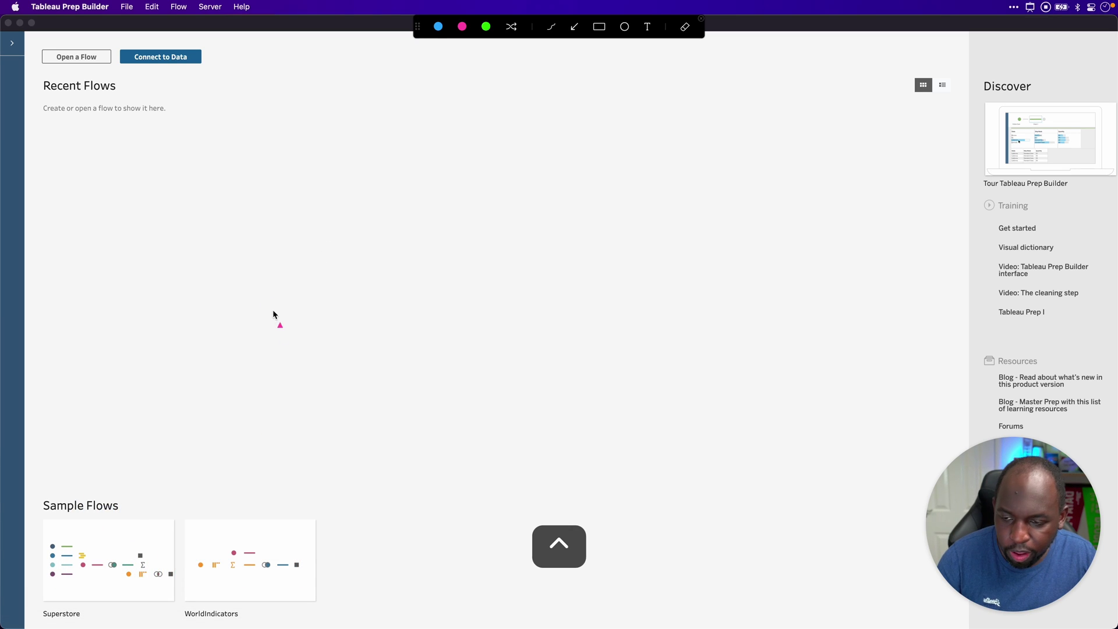
pyautogui.moveTo(272, 310); pyautogui.dragTo(150, 532)
pyautogui.press('ctrl+super+a')
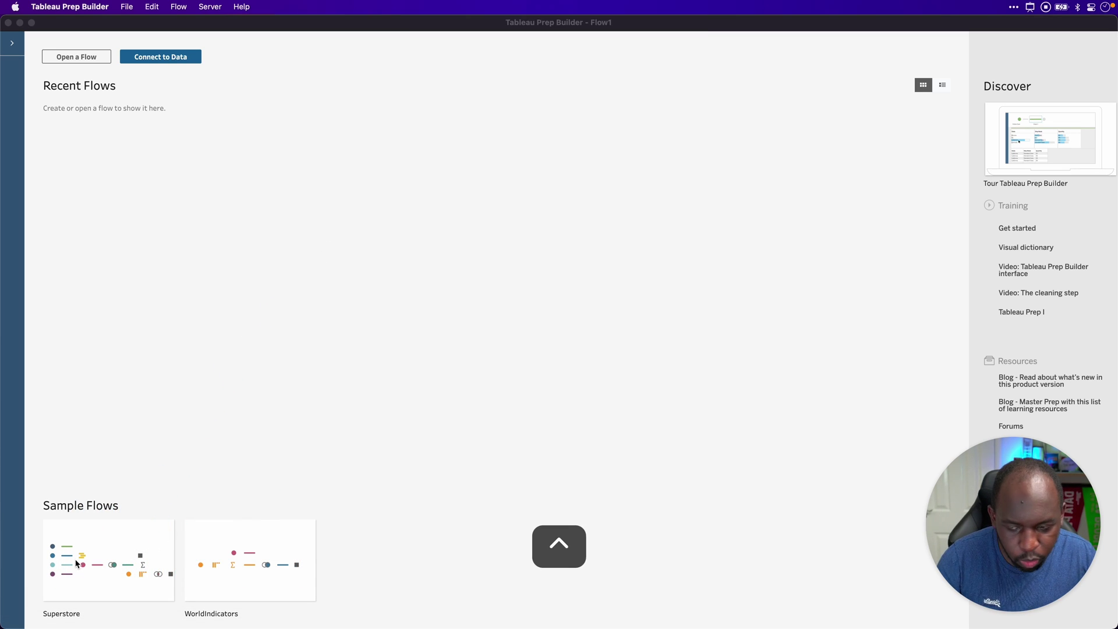
pyautogui.click(100, 563)
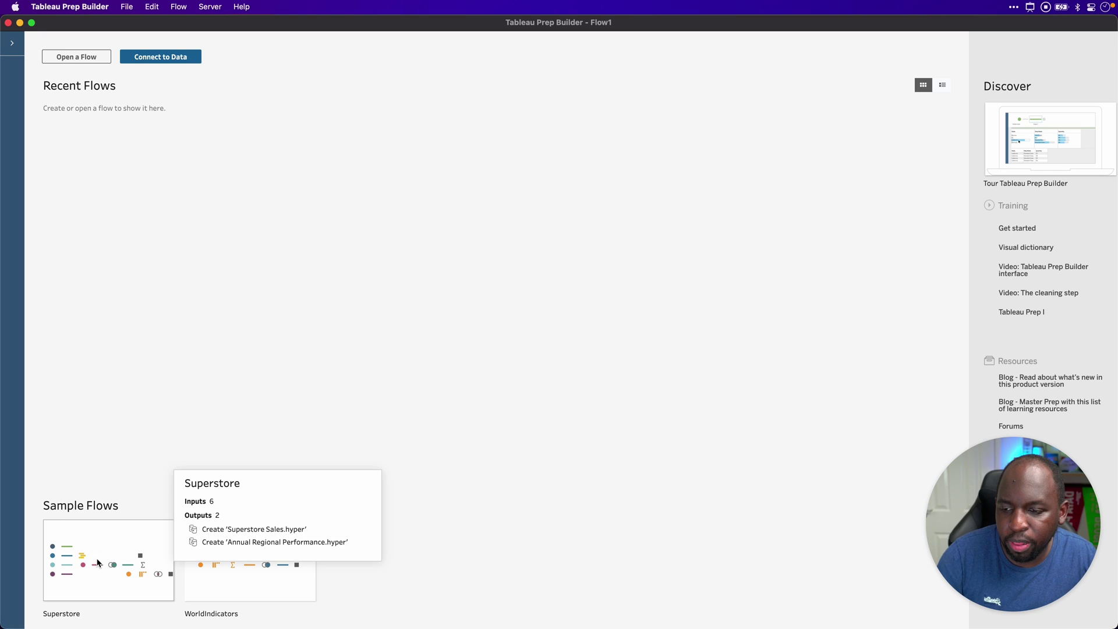
pyautogui.click(98, 564)
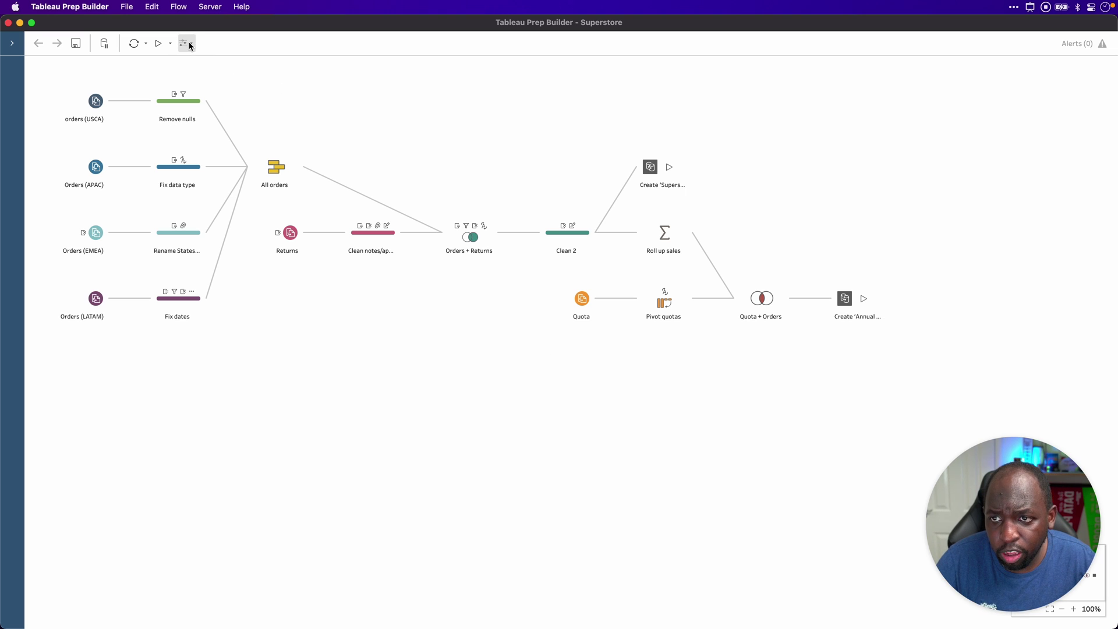
# Step: Open a blank Create Parameter dialog from the toolbar's Parameters menu
pyautogui.press('ctrl')
pyautogui.moveTo(234, 88); pyautogui.dragTo(189, 50)
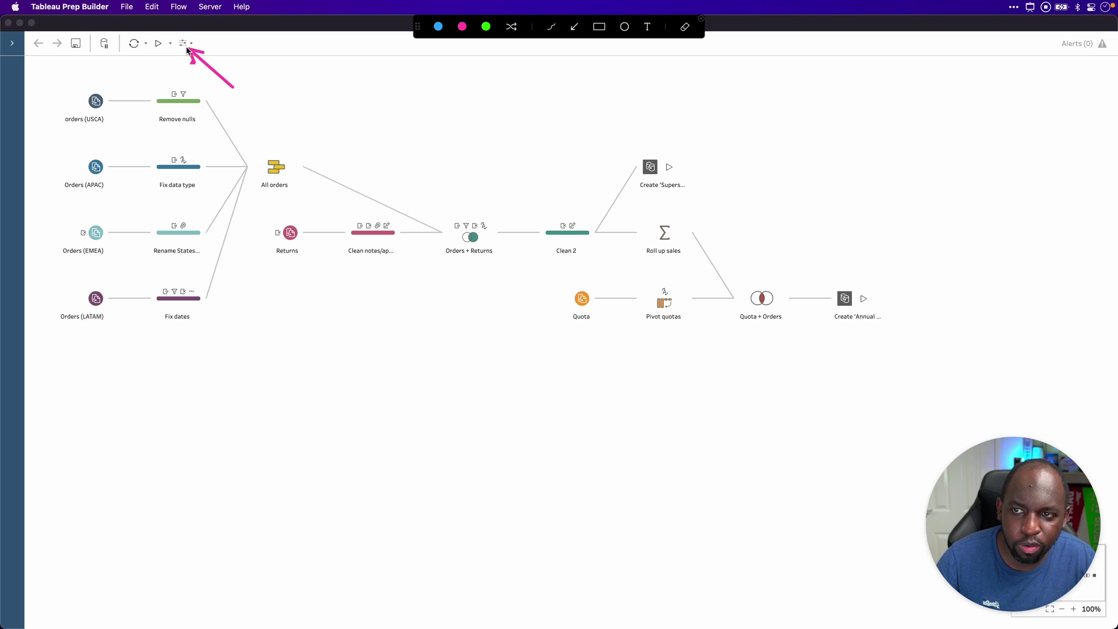
pyautogui.press('ctrl')
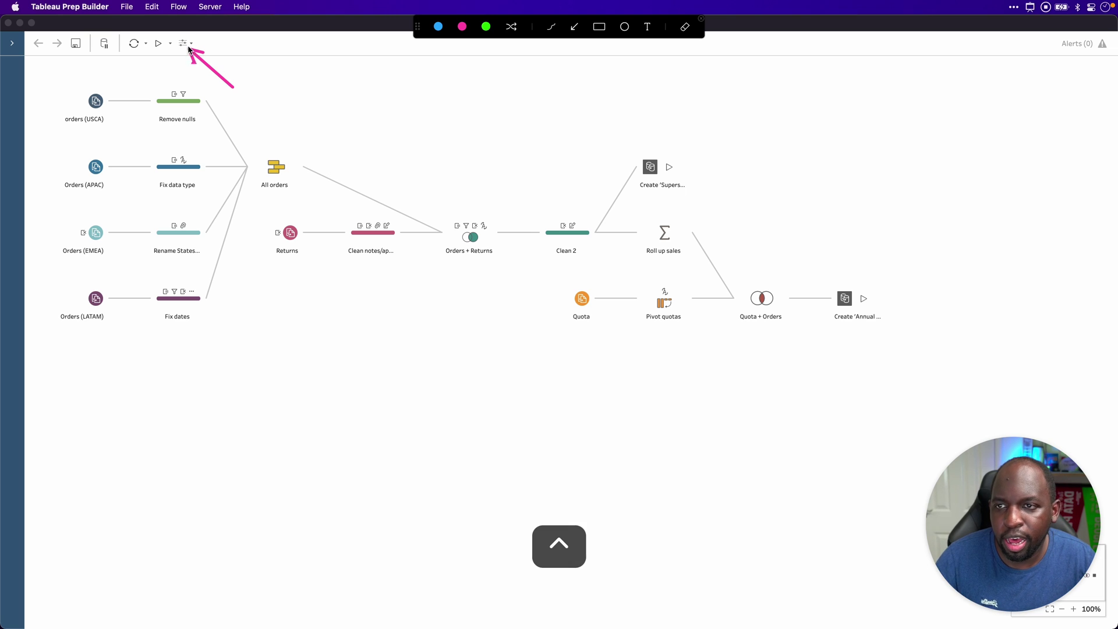
pyautogui.click(191, 49)
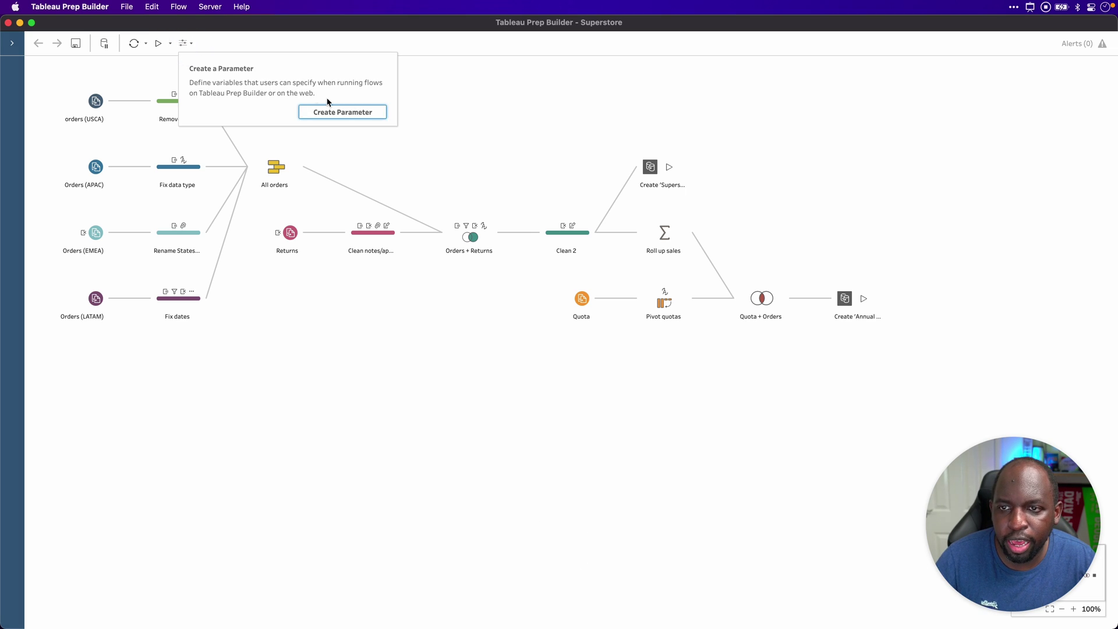
pyautogui.click(344, 113)
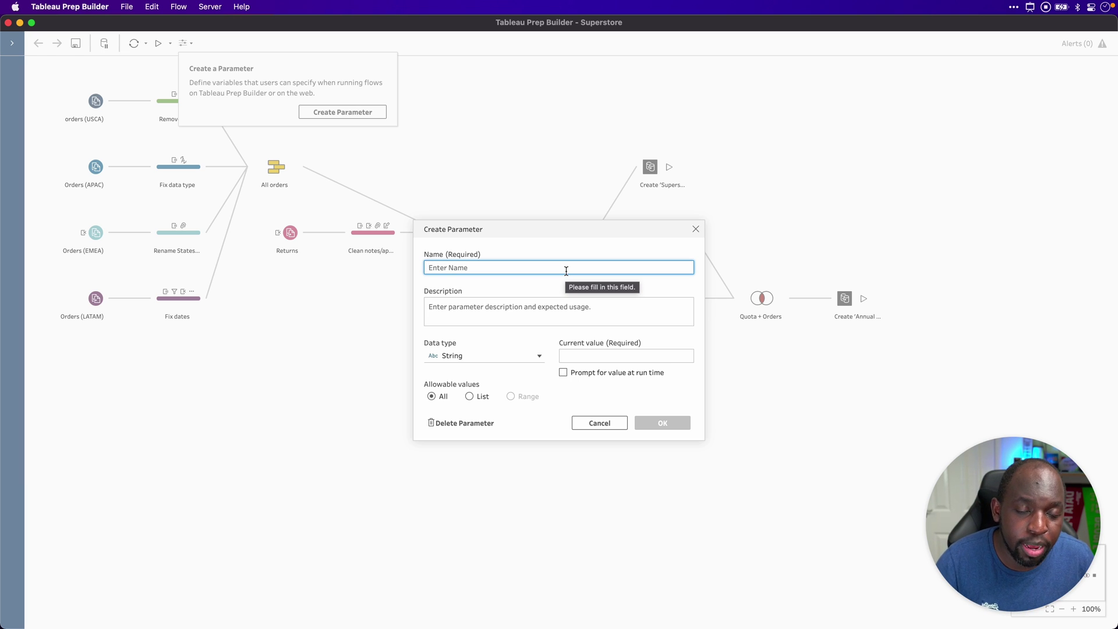
pyautogui.press('ctrl')
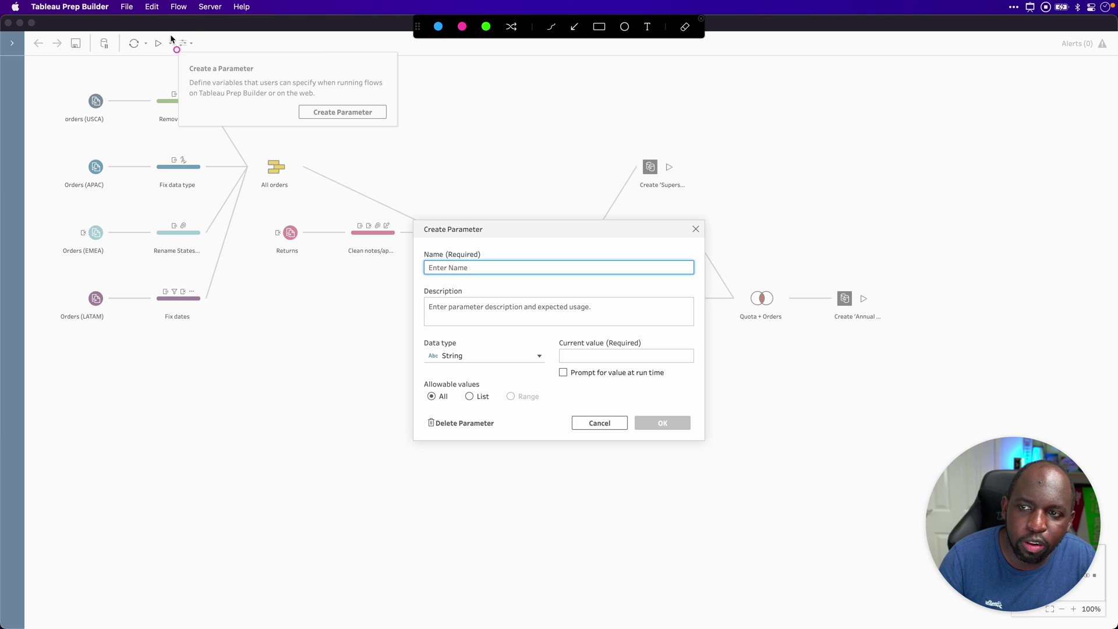
pyautogui.moveTo(171, 39); pyautogui.dragTo(197, 59)
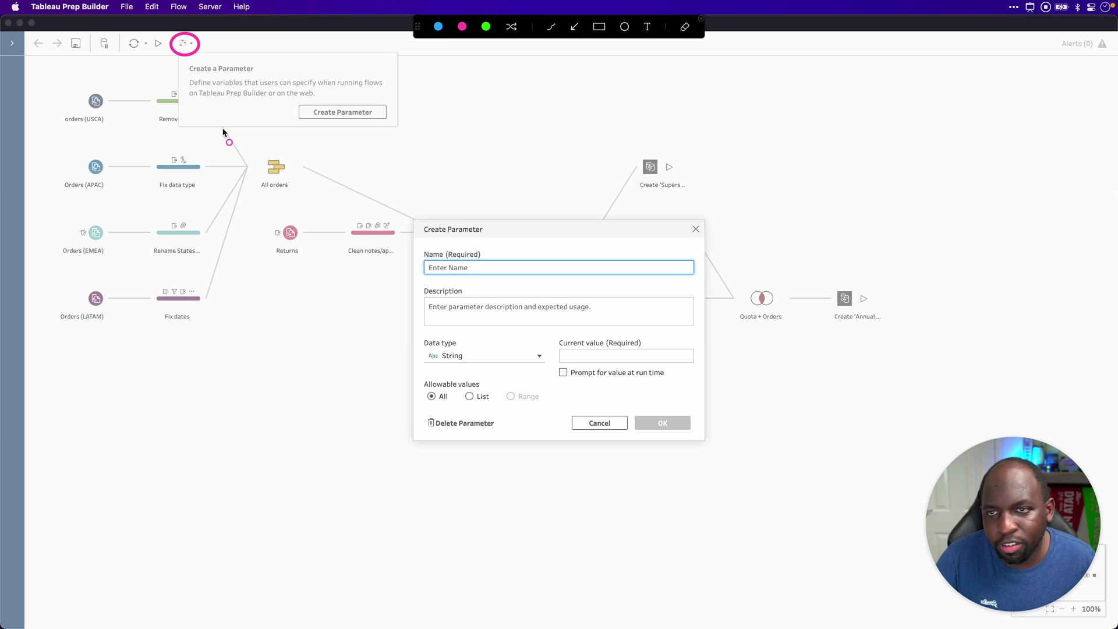
pyautogui.press('ctrl')
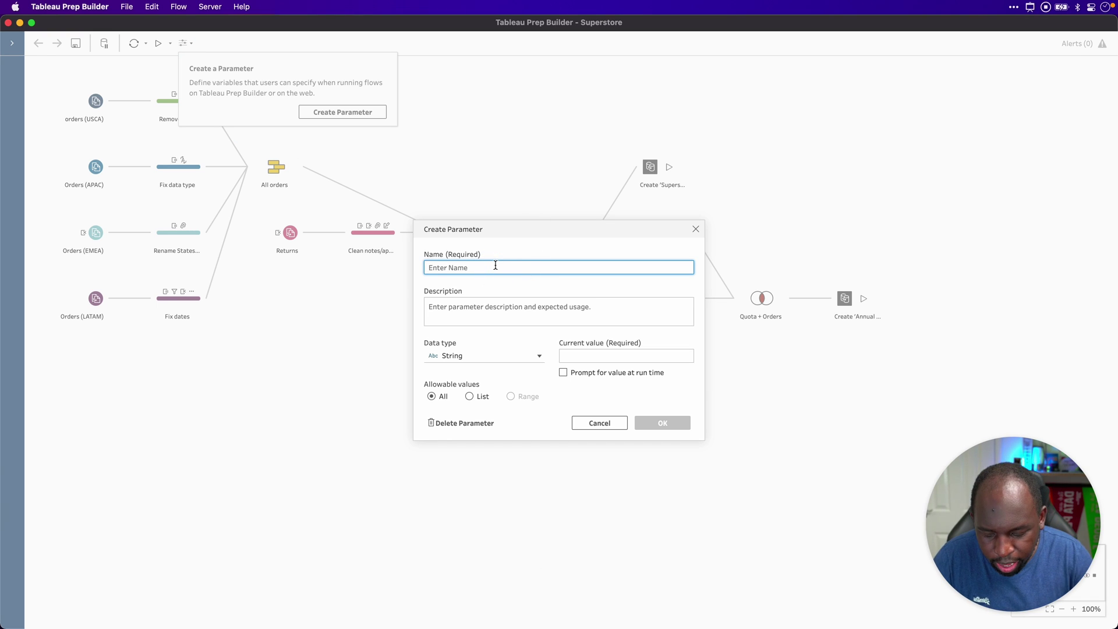
# Step: Name the parameter Segment and enter Home Office as its current value
pyautogui.write('Segment')
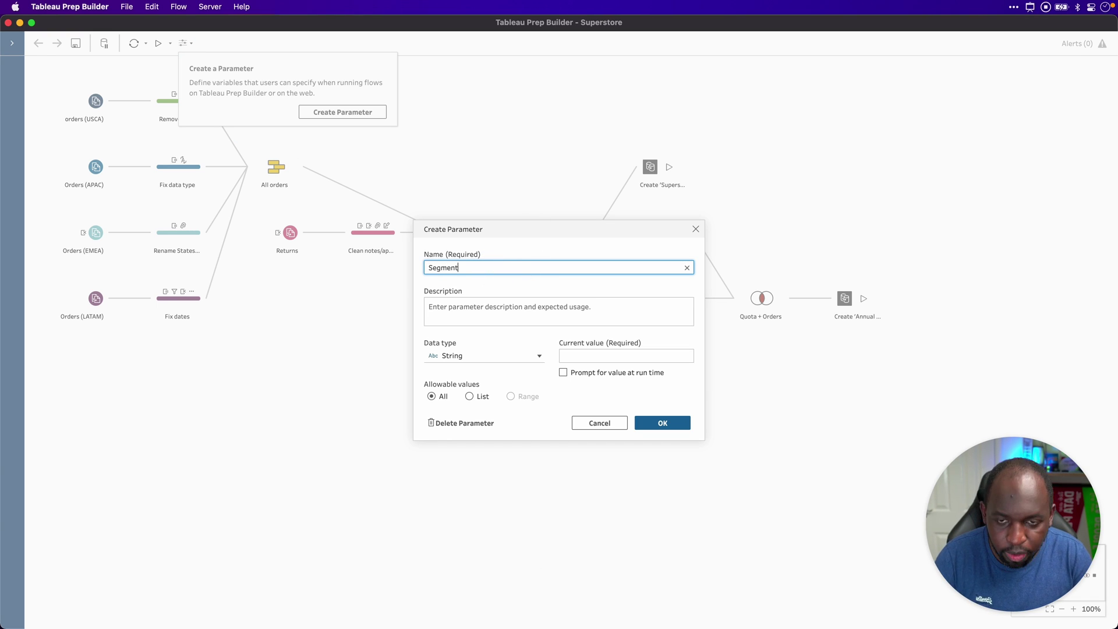
pyautogui.click(483, 313)
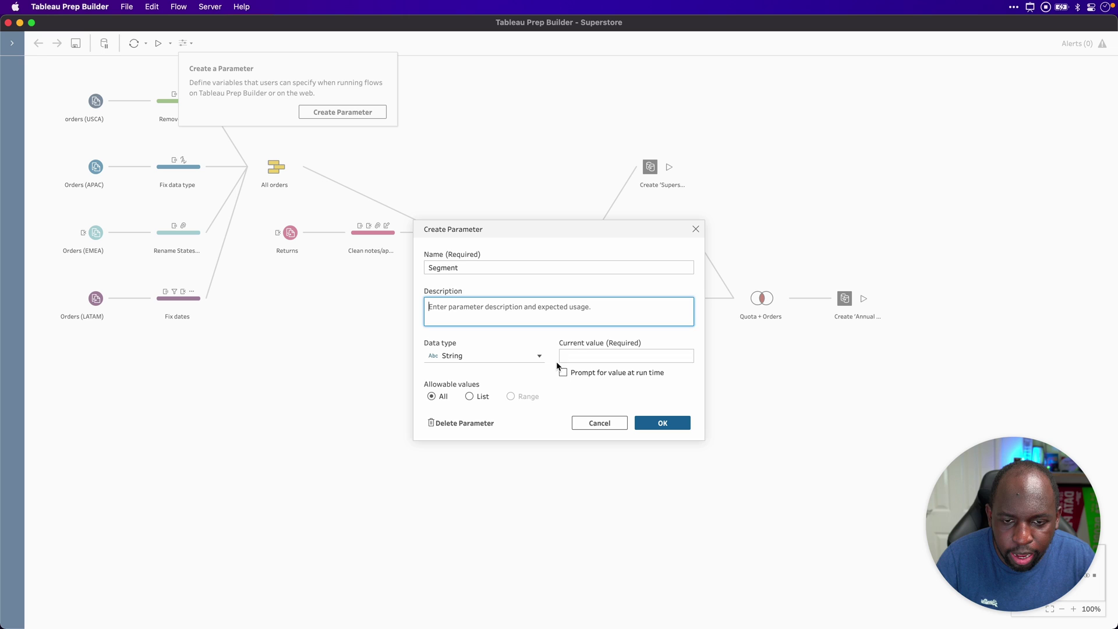
pyautogui.click(577, 356)
pyautogui.write('Home Office')
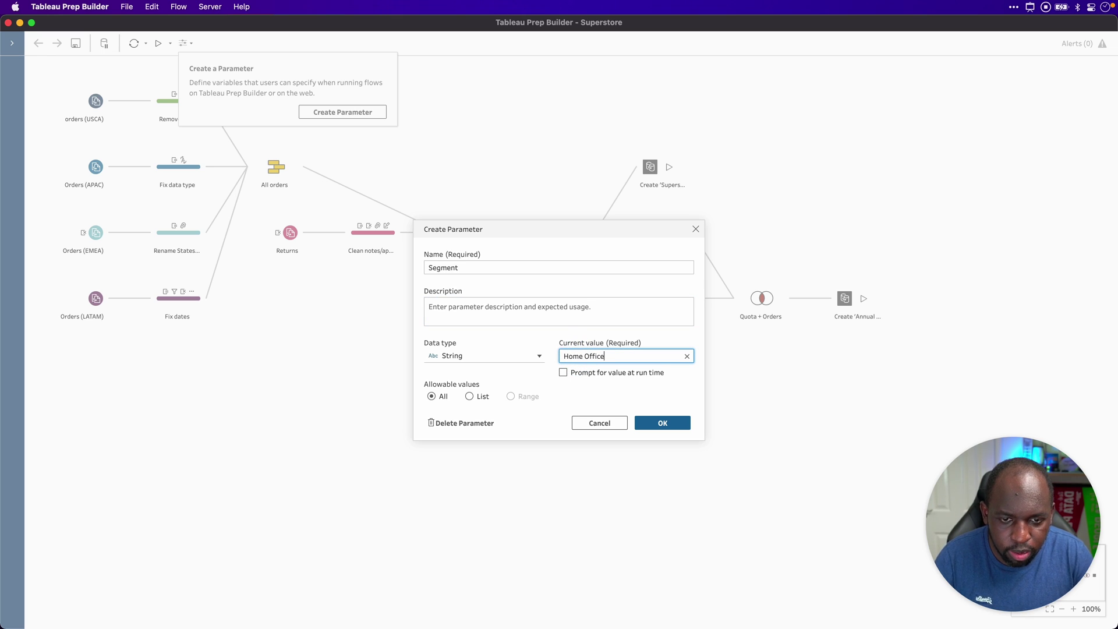
# Step: Save the Segment parameter and close the Parameters panel
pyautogui.click(664, 423)
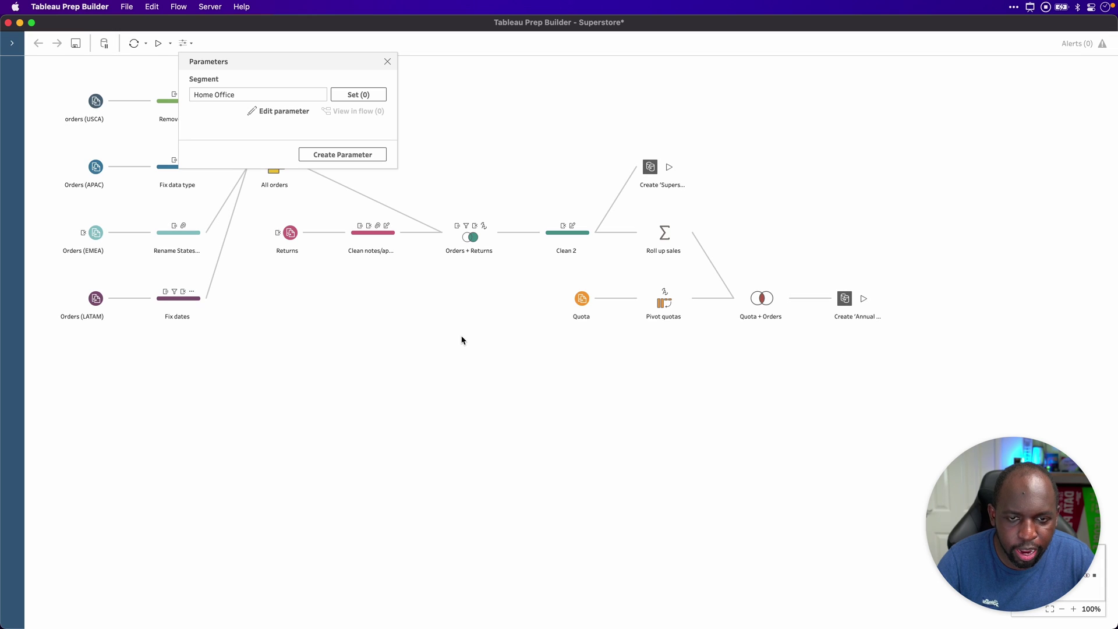
pyautogui.press('ctrl')
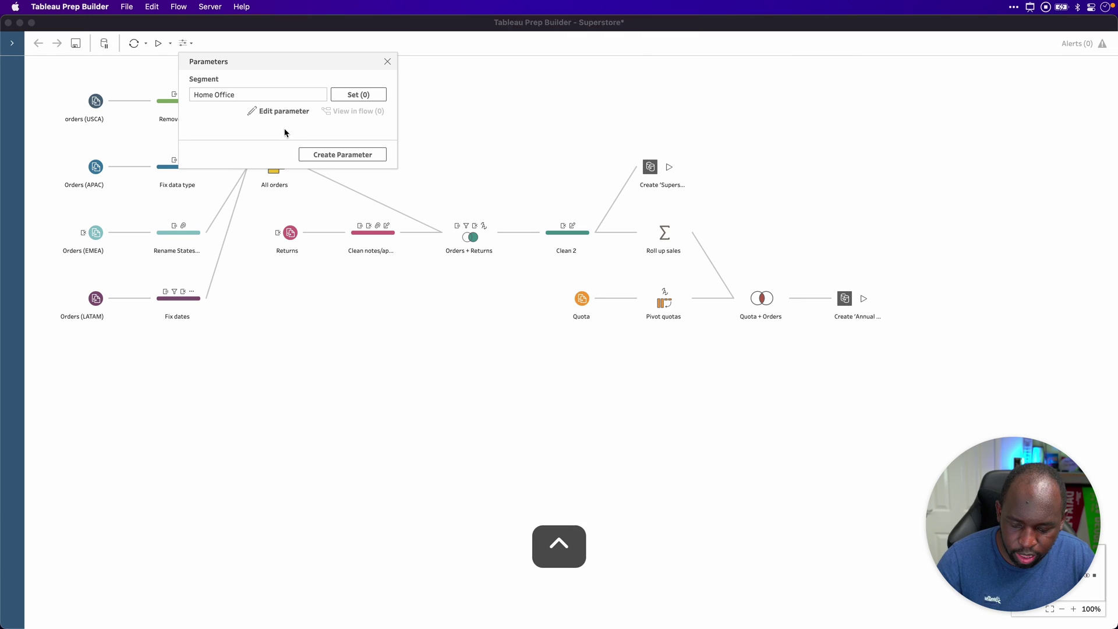
pyautogui.press('ctrl')
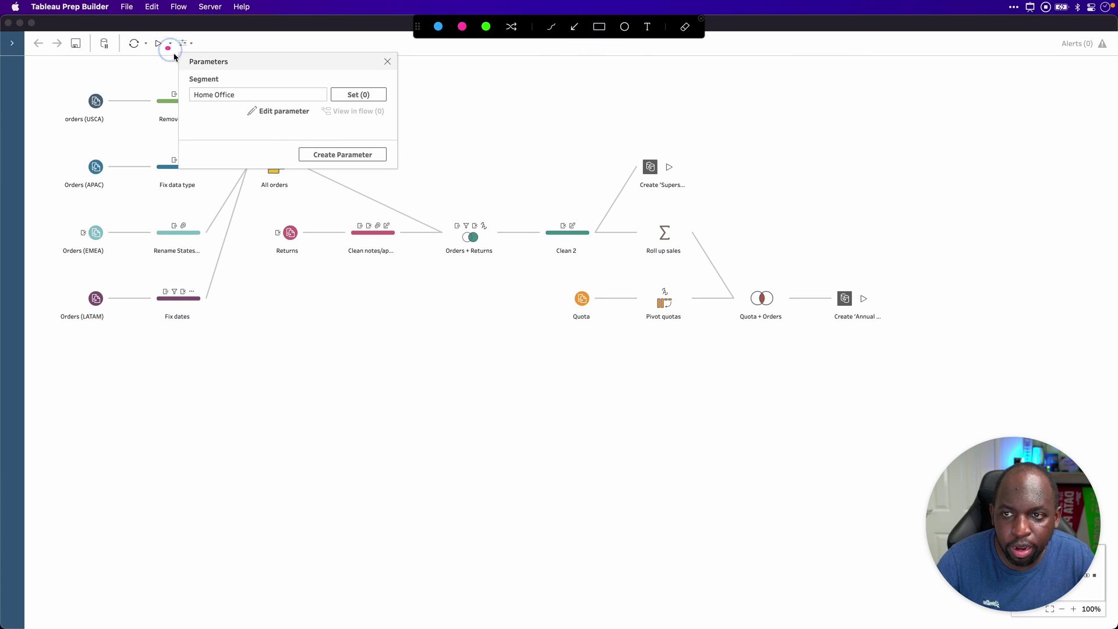
pyautogui.moveTo(167, 48)
pyautogui.mouseDown()
pyautogui.moveTo(387, 178)
pyautogui.moveTo(409, 175)
pyautogui.mouseUp()
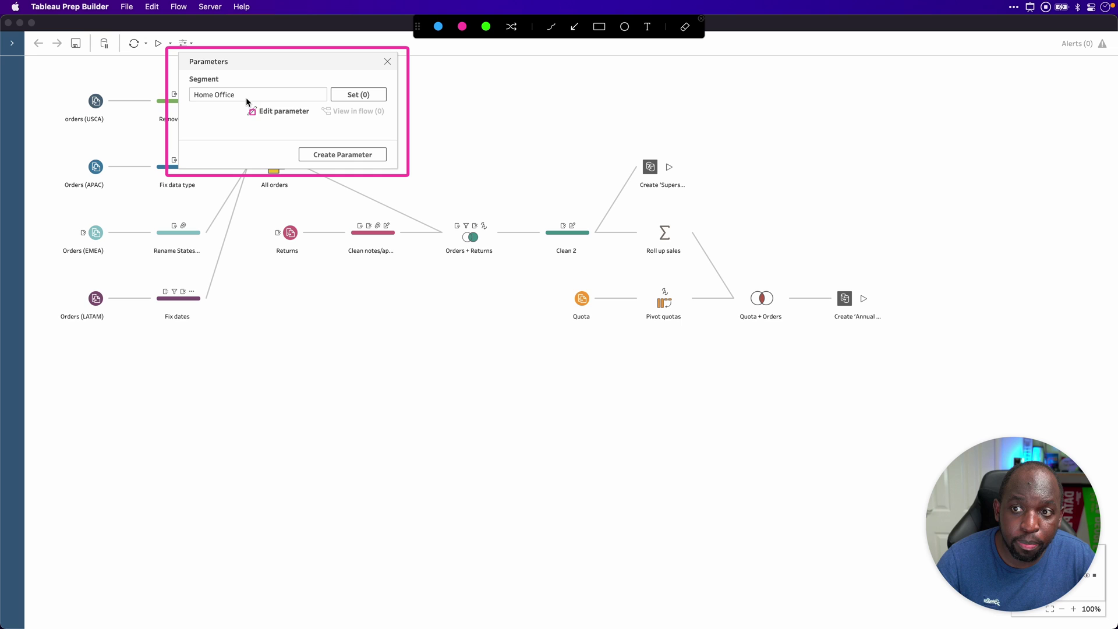
pyautogui.moveTo(315, 99)
pyautogui.mouseDown()
pyautogui.moveTo(342, 119)
pyautogui.moveTo(388, 122)
pyautogui.mouseUp()
pyautogui.moveTo(237, 101); pyautogui.dragTo(390, 162)
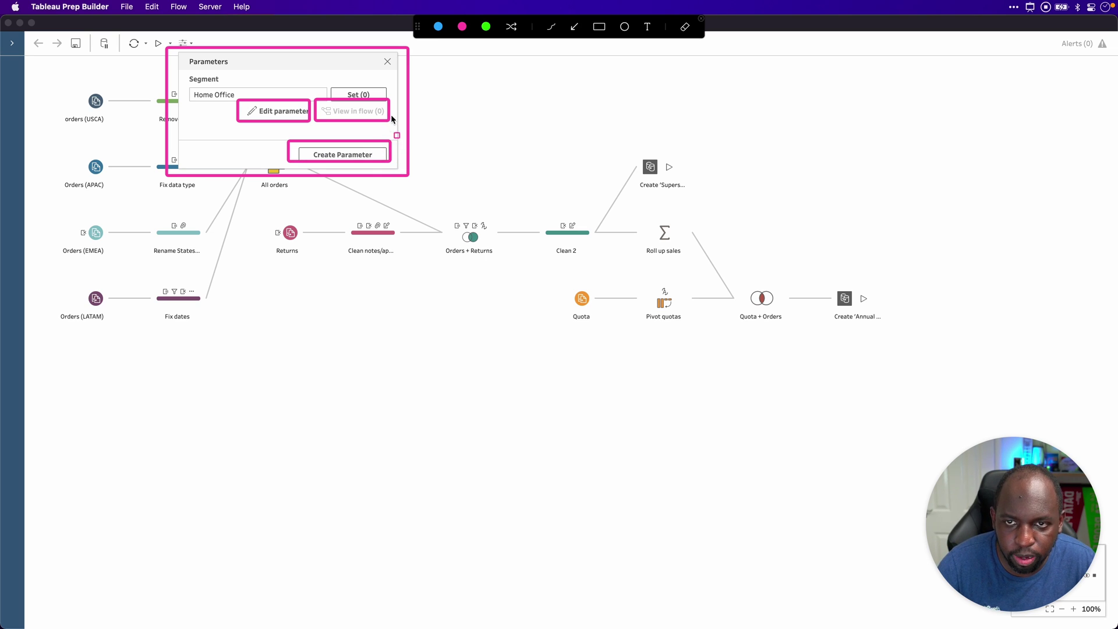
pyautogui.press('Escape')
pyautogui.click(387, 62)
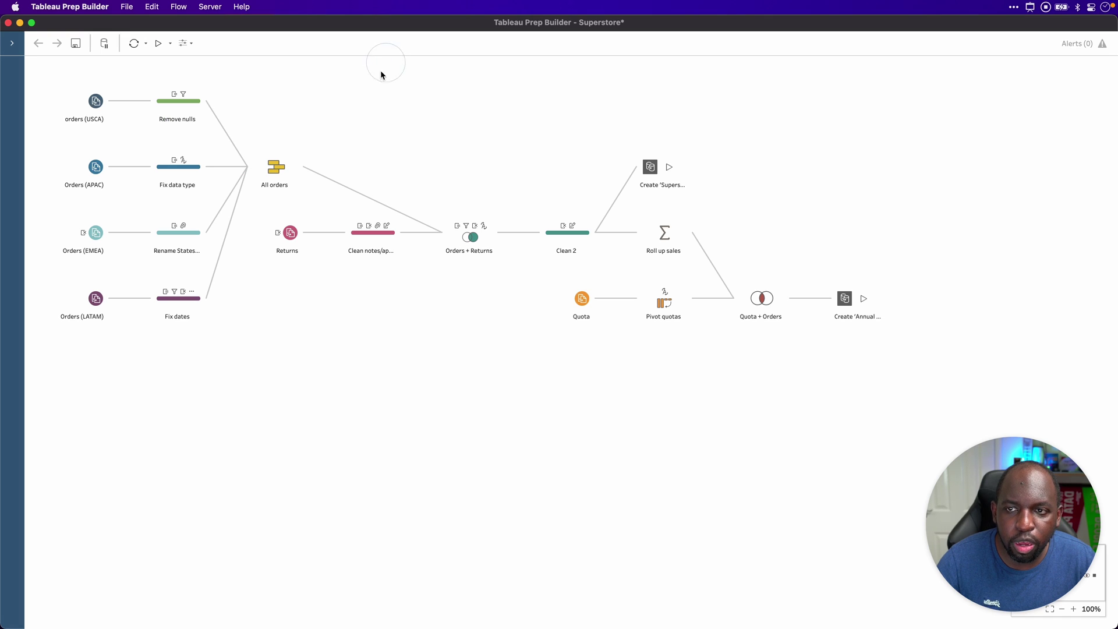
# Step: Select the Clean 2 step and enlarge the flow view above its profile
pyautogui.click(575, 235)
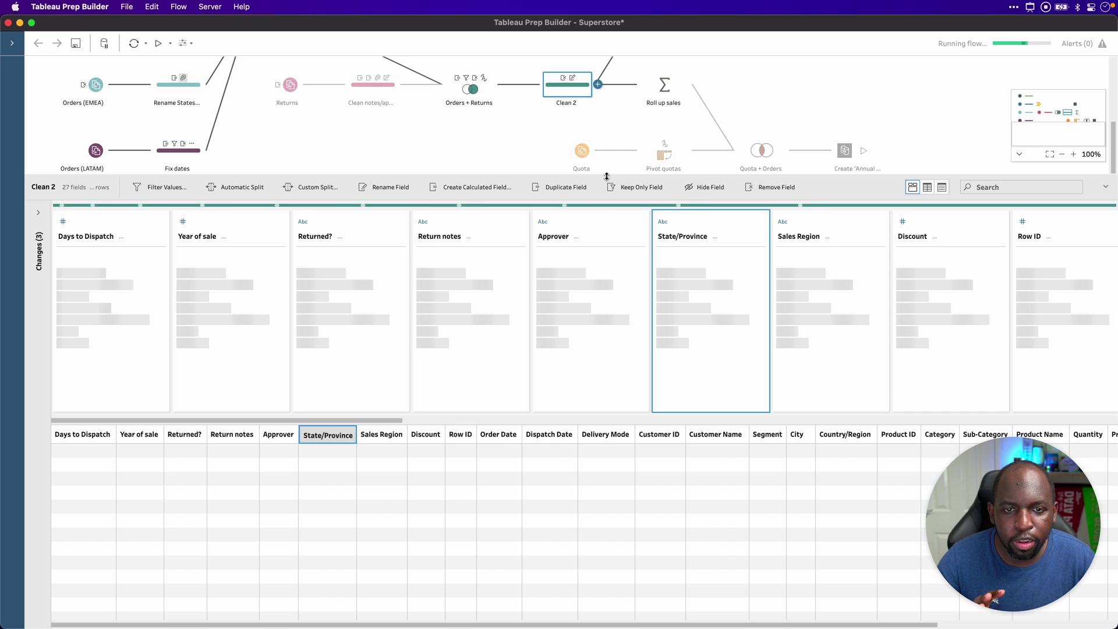
pyautogui.moveTo(603, 175); pyautogui.dragTo(603, 292)
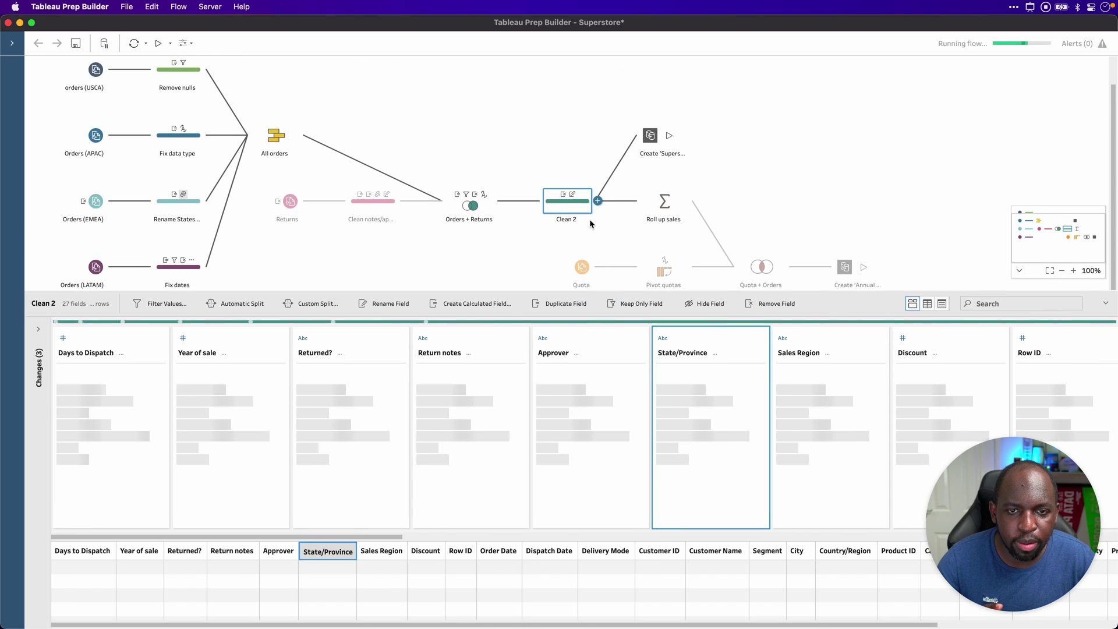
pyautogui.hotkey('ctrl', 'shift', 'a')
pyautogui.moveTo(554, 99); pyautogui.dragTo(550, 97)
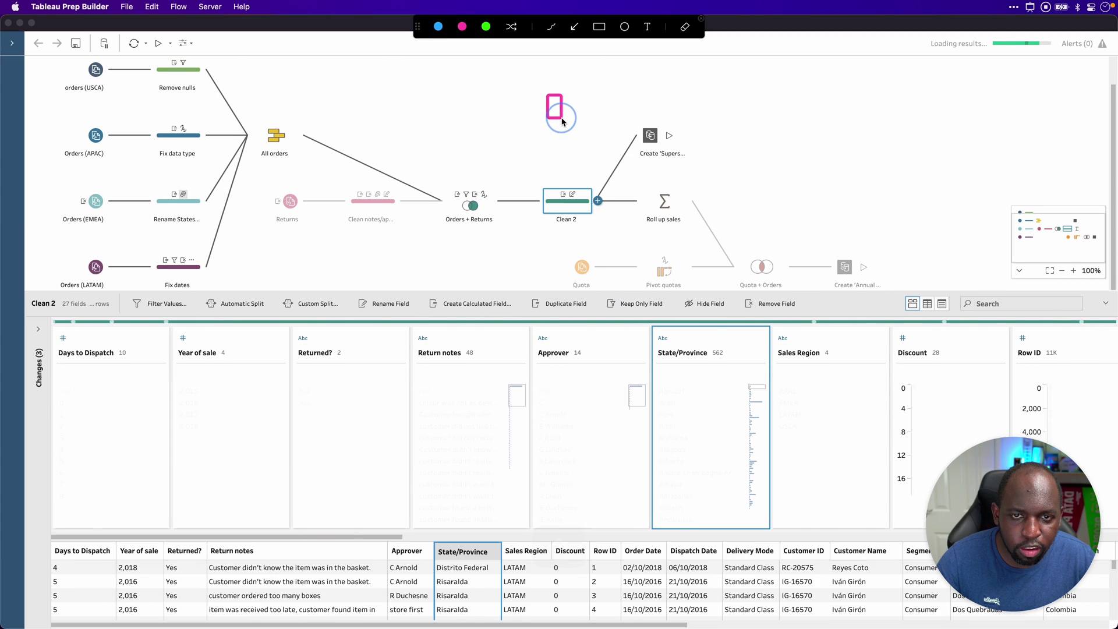
pyautogui.click(574, 27)
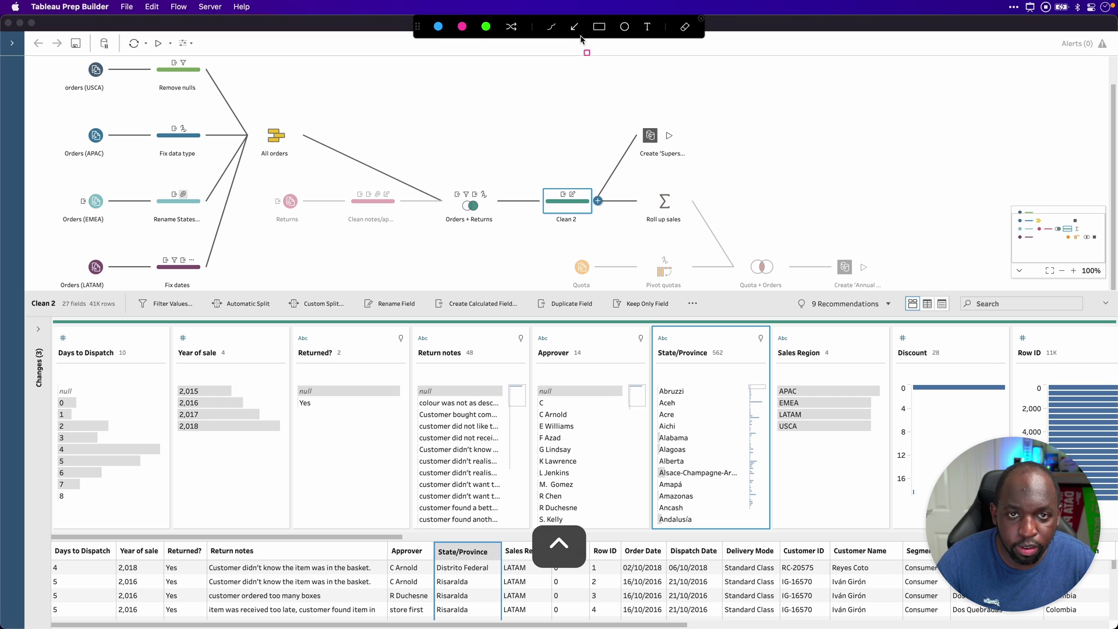
pyautogui.moveTo(578, 102)
pyautogui.mouseDown()
pyautogui.moveTo(578, 186)
pyautogui.moveTo(625, 121)
pyautogui.mouseUp()
pyautogui.moveTo(603, 196); pyautogui.dragTo(826, 256)
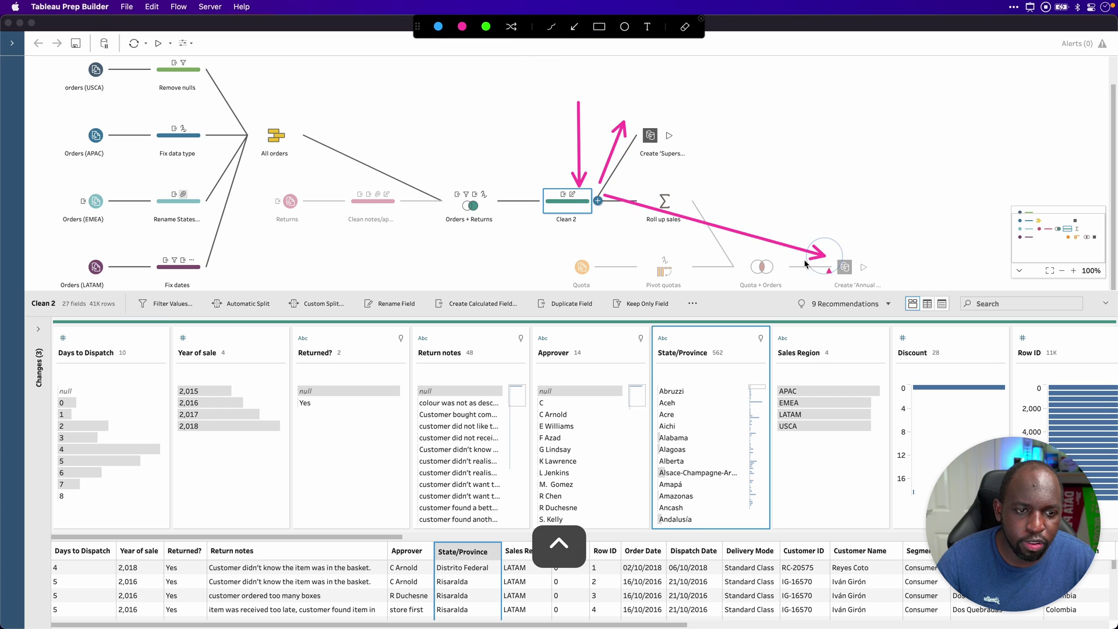
pyautogui.press('Escape')
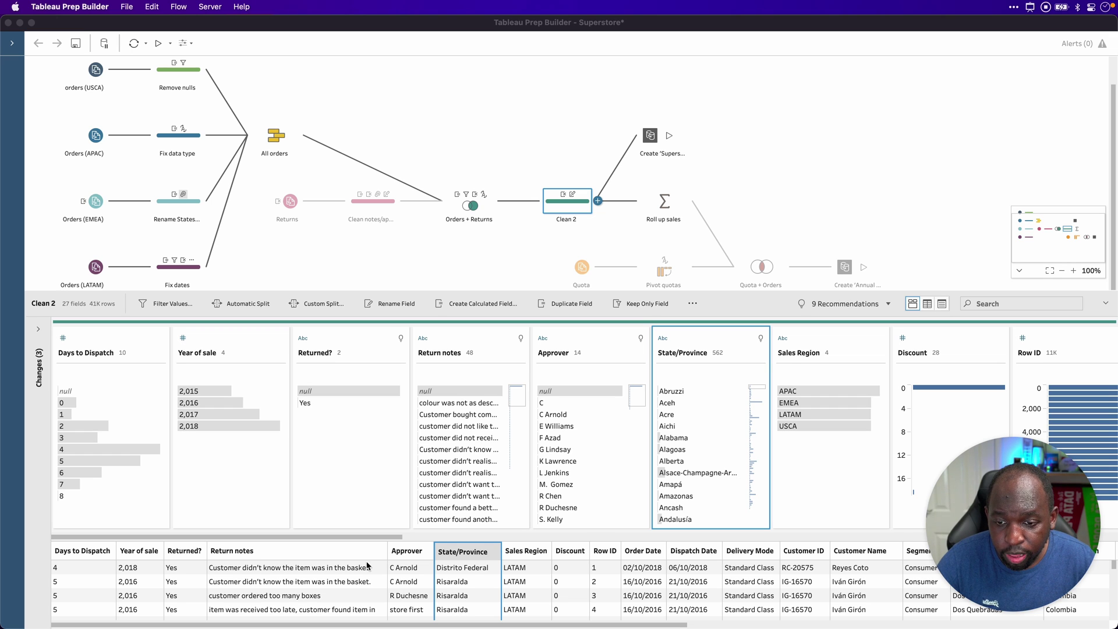
# Step: Scroll the profile cards to Segment and expand Clean 2's Changes pane
pyautogui.moveTo(364, 536); pyautogui.dragTo(617, 548)
pyautogui.hscroll(10, 658, 451)
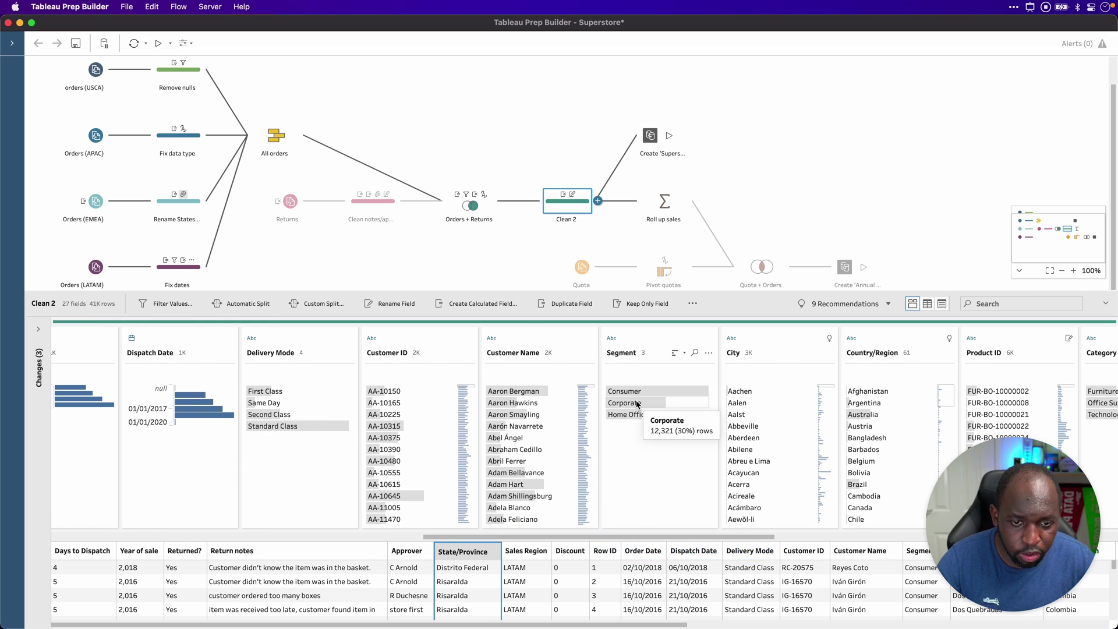
pyautogui.moveTo(645, 420)
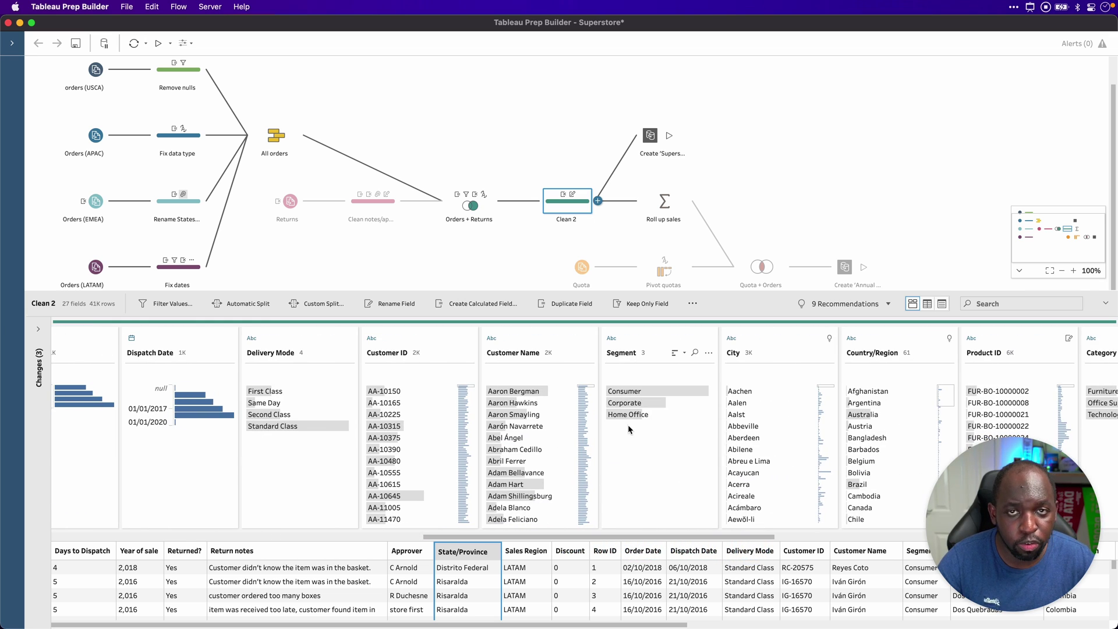
pyautogui.click(40, 329)
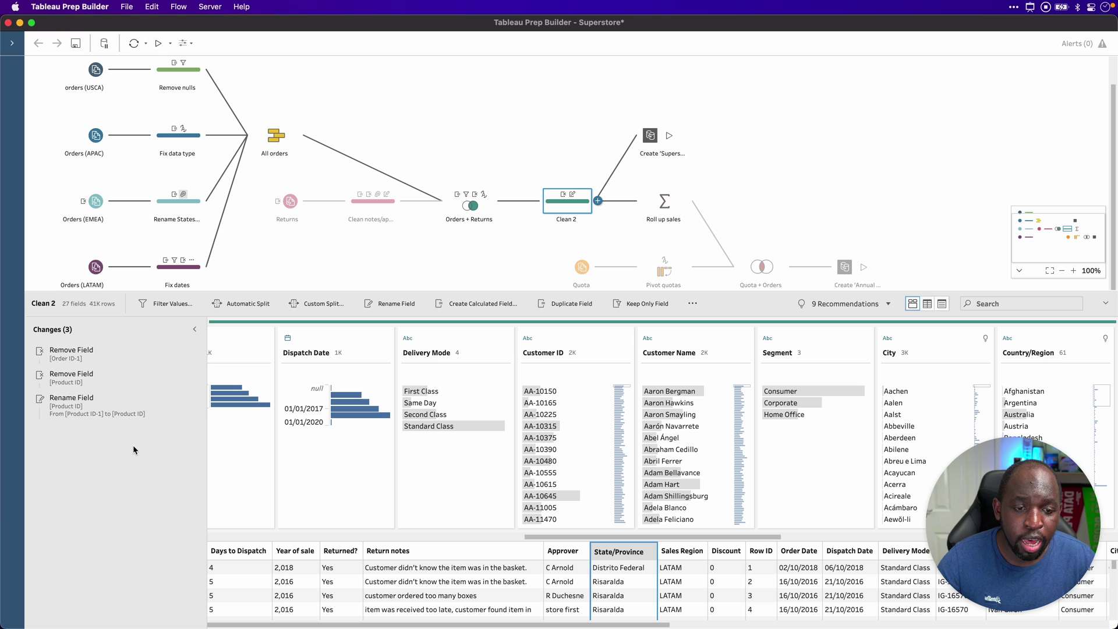
pyautogui.hotkey('ctrl', 'shift', 'a')
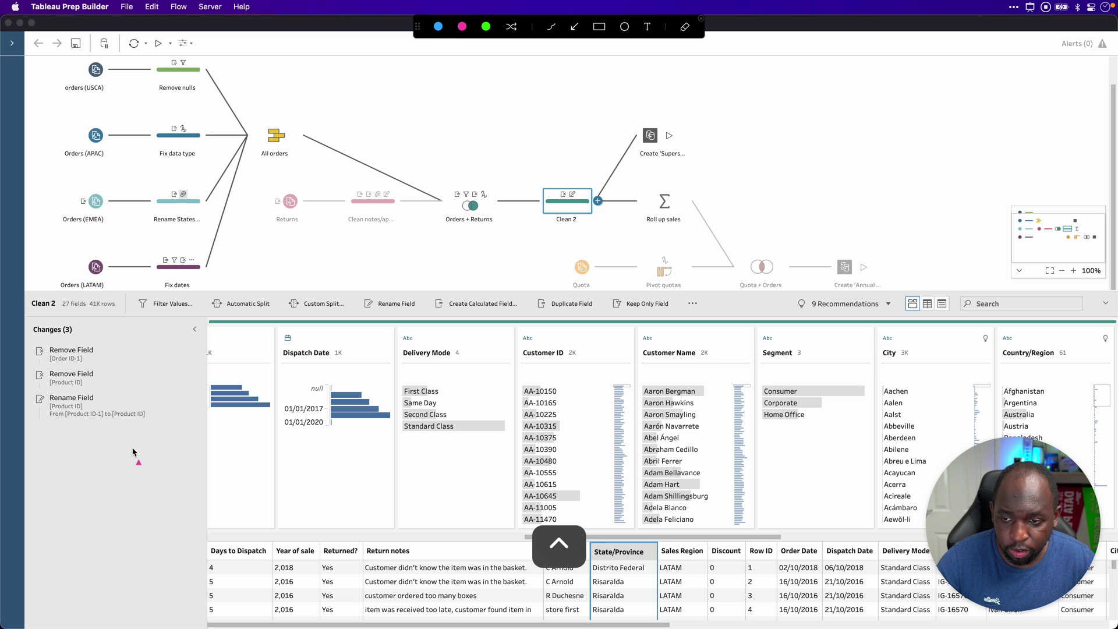
# Step: Create a Clean 2 calculated field with expression [Segment]=[Parameters].[Segment]
pyautogui.moveTo(125, 454); pyautogui.dragTo(494, 337)
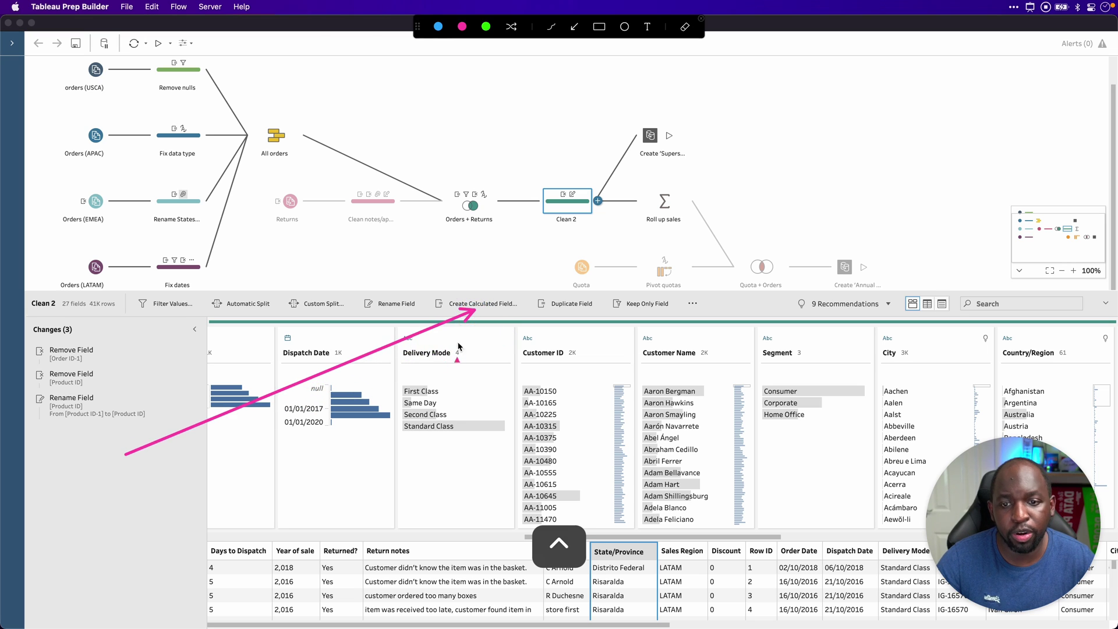
pyautogui.hotkey('ctrl', 'shift', 'a')
pyautogui.click(475, 304)
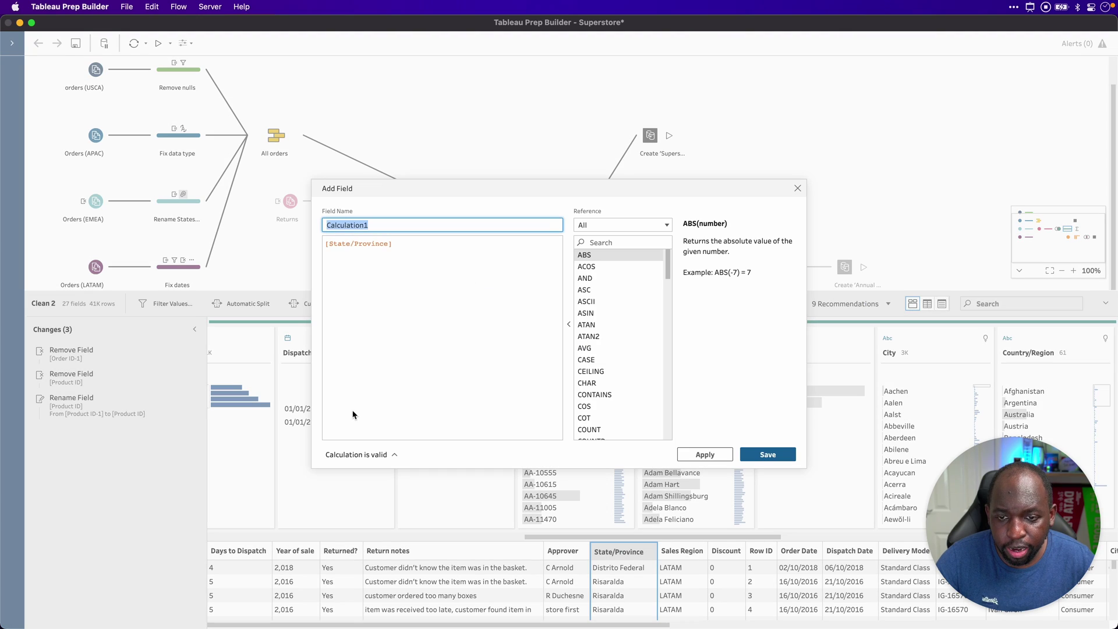
pyautogui.moveTo(399, 243); pyautogui.dragTo(291, 244)
pyautogui.press('BackSpace')
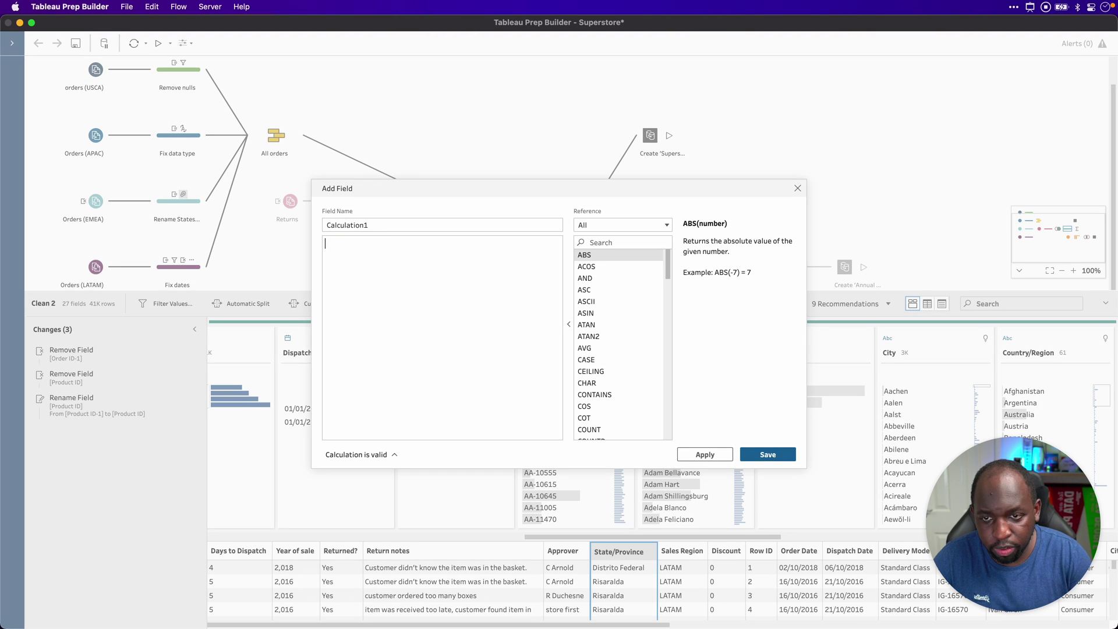
pyautogui.write('seg')
pyautogui.press('Return')
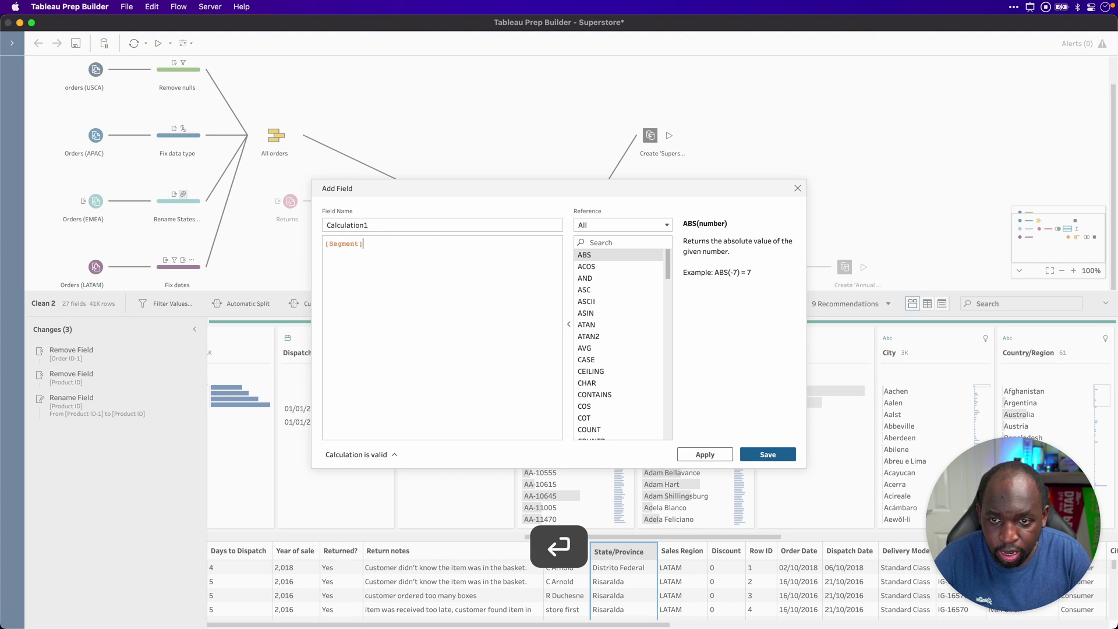
pyautogui.write('=seg')
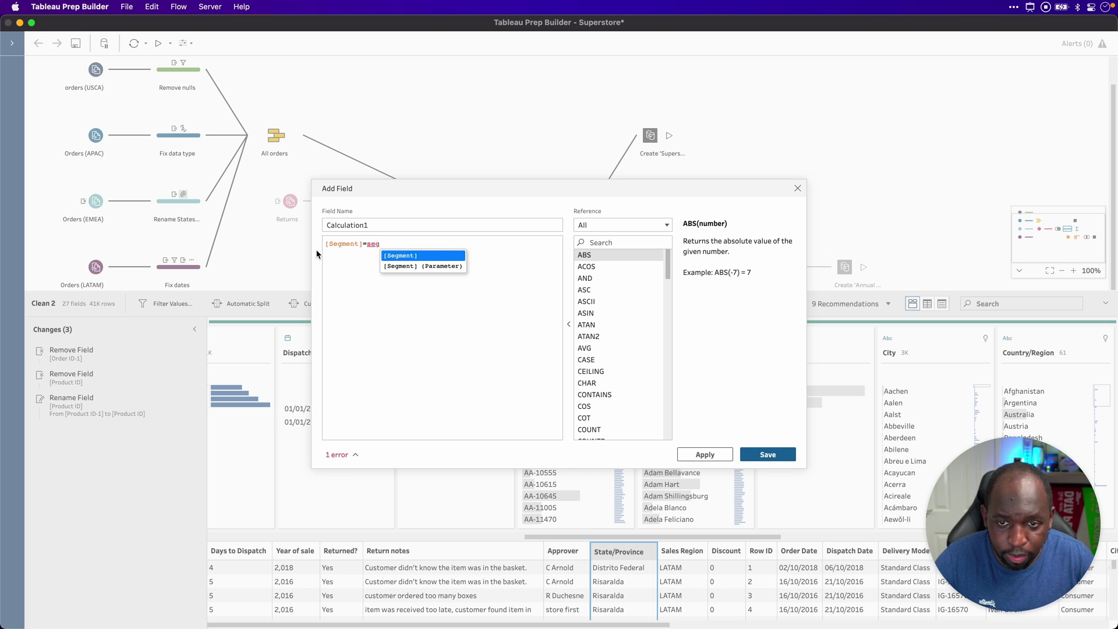
pyautogui.click(412, 267)
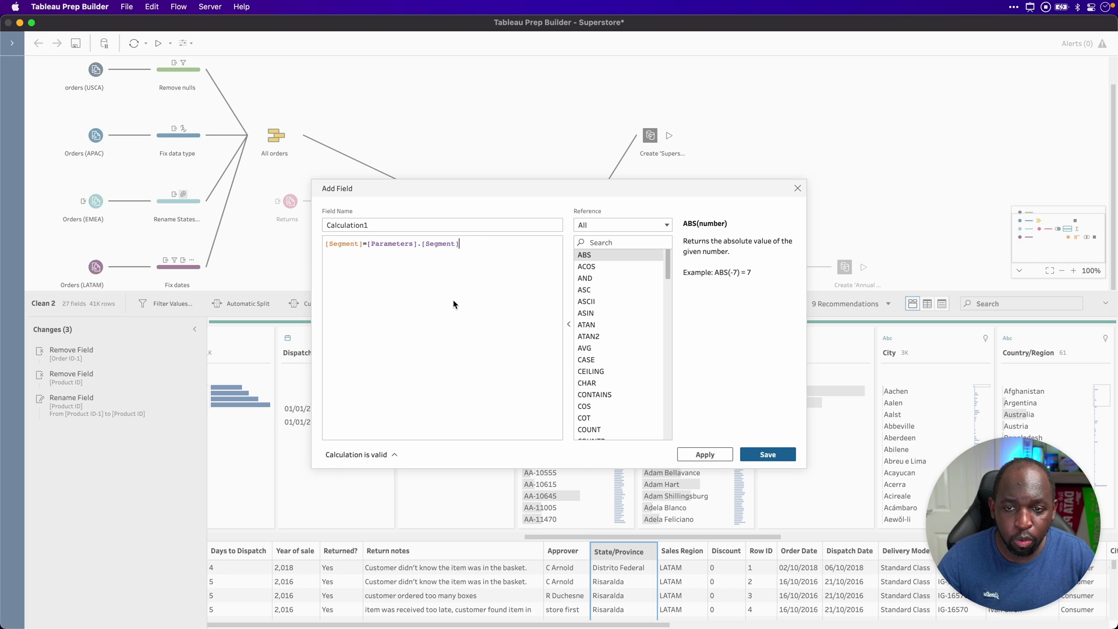
# Step: Rename the calculated field to Segment param and save it
pyautogui.click(387, 225)
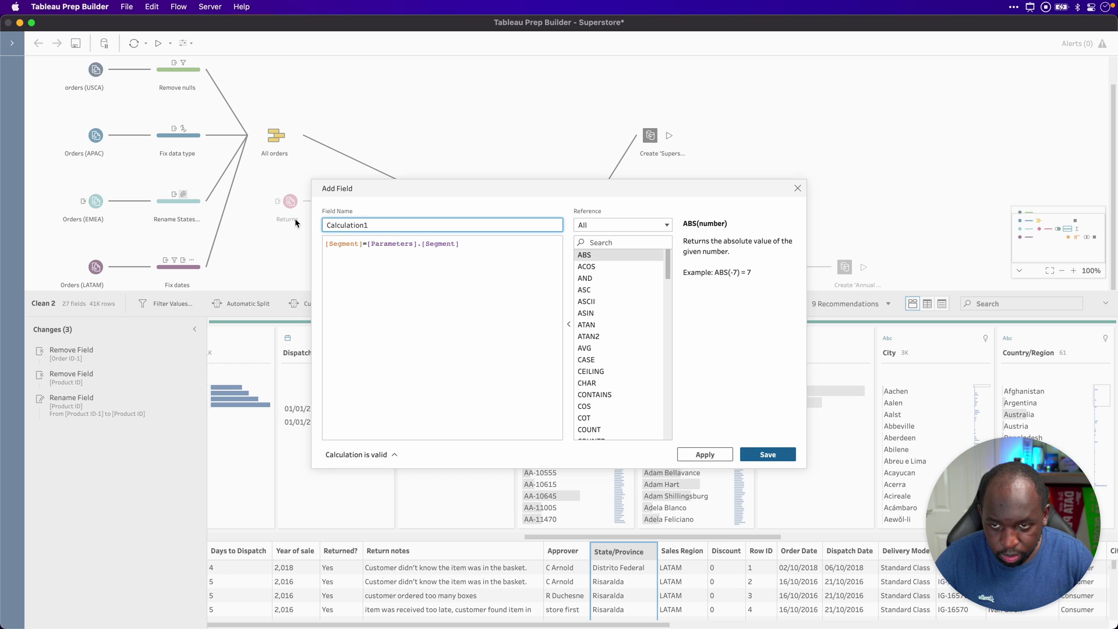
pyautogui.doubleClick(361, 225)
pyautogui.write('Segment param')
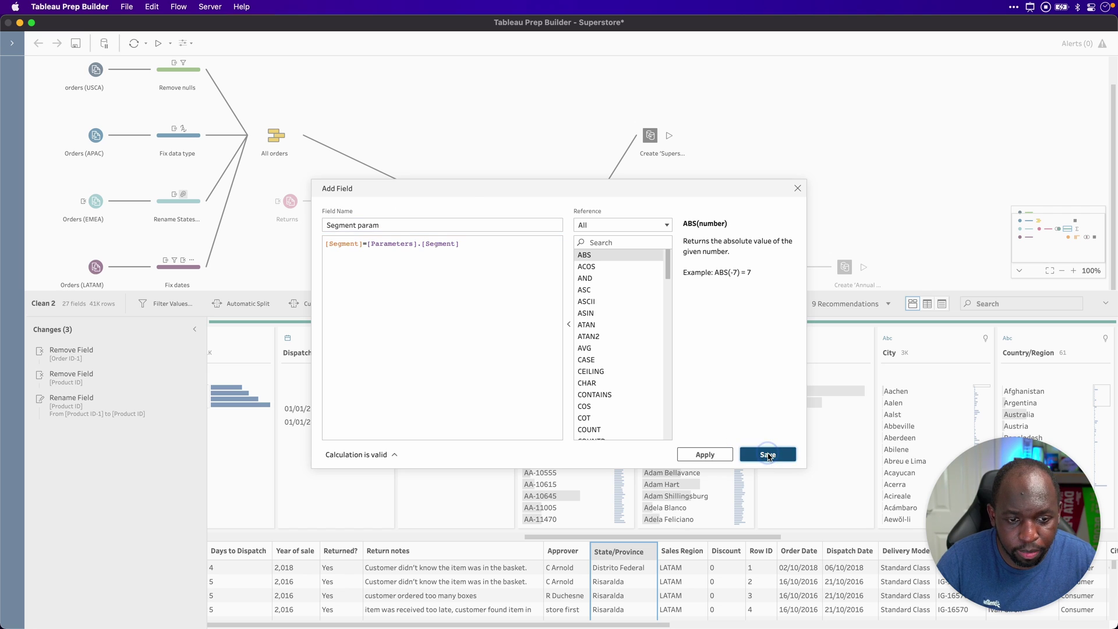
pyautogui.click(766, 455)
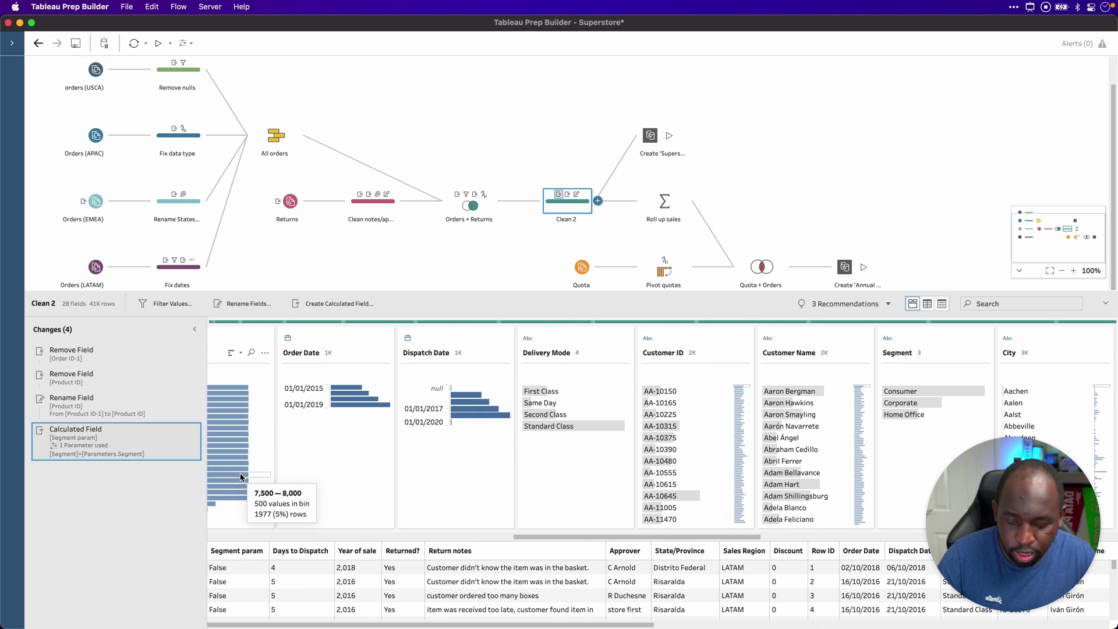
# Step: Jump to the Segment param profile card through its Calculated Field change entry
pyautogui.press('super+alt+a')
pyautogui.moveTo(165, 361); pyautogui.dragTo(65, 437)
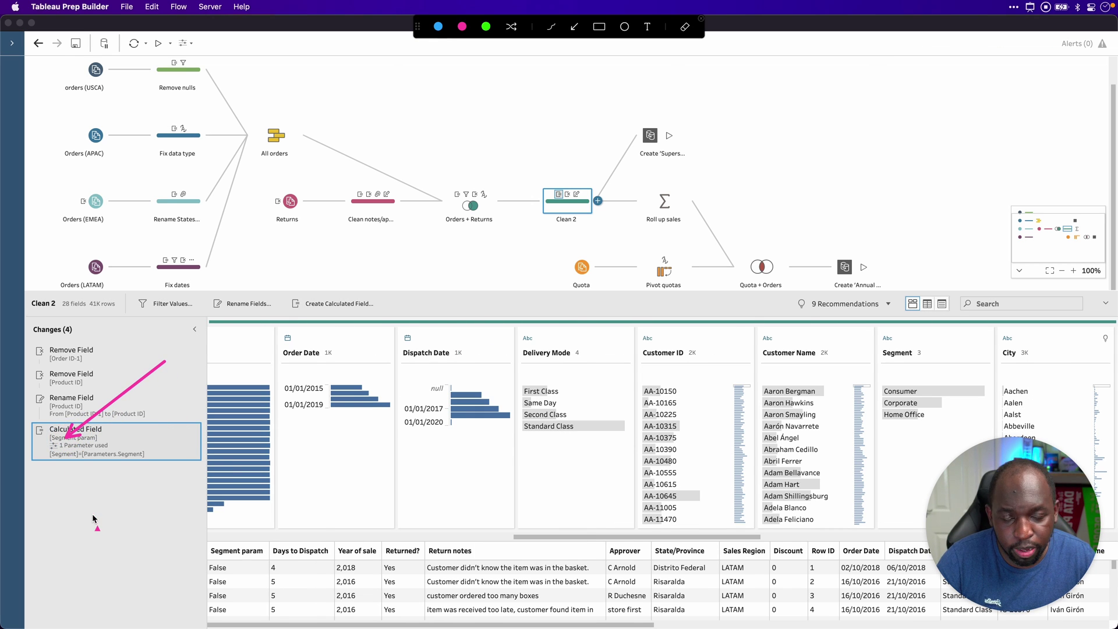
pyautogui.press('Escape')
pyautogui.click(58, 455)
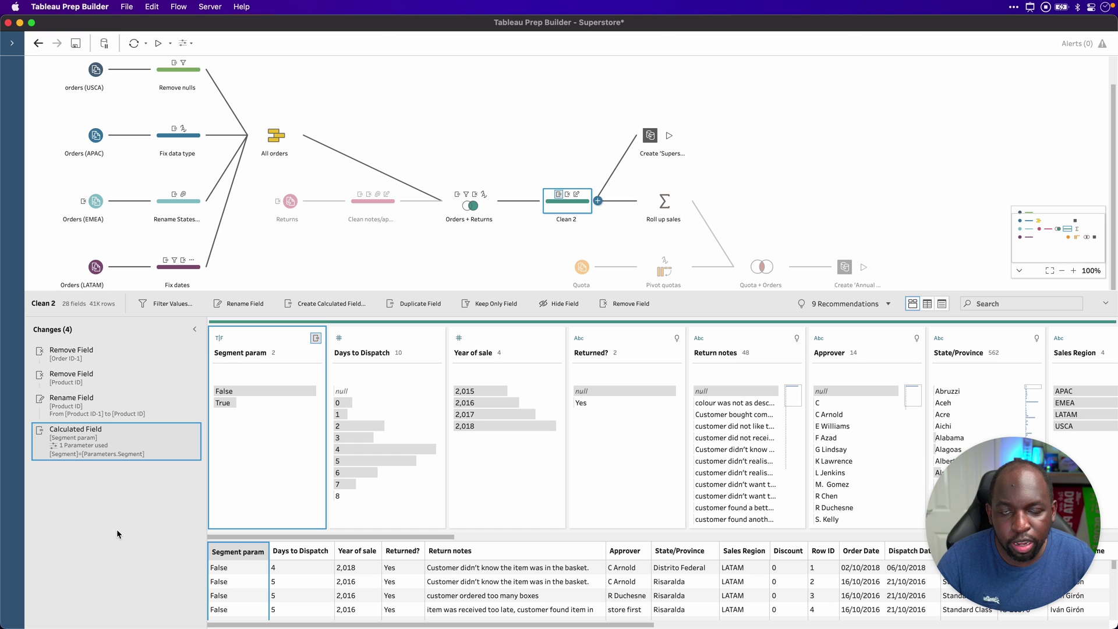
# Step: Apply Keep Only on the True value of Segment param in Clean 2
pyautogui.hotkey('ctrl', 'alt', 'a')
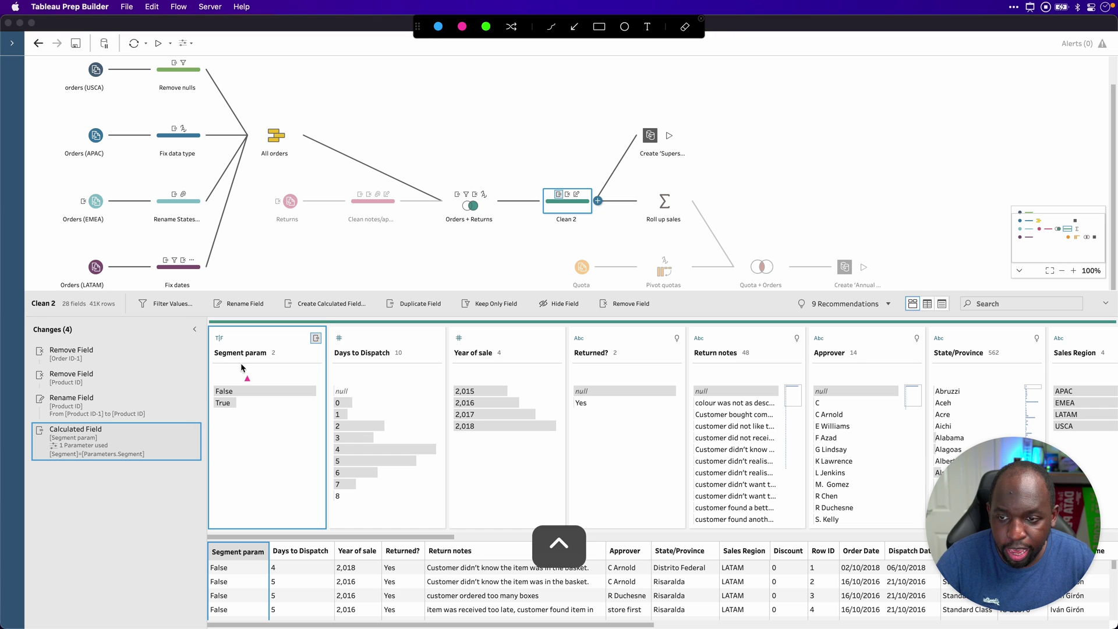
pyautogui.moveTo(168, 434)
pyautogui.mouseDown()
pyautogui.moveTo(235, 357)
pyautogui.moveTo(226, 368)
pyautogui.mouseUp()
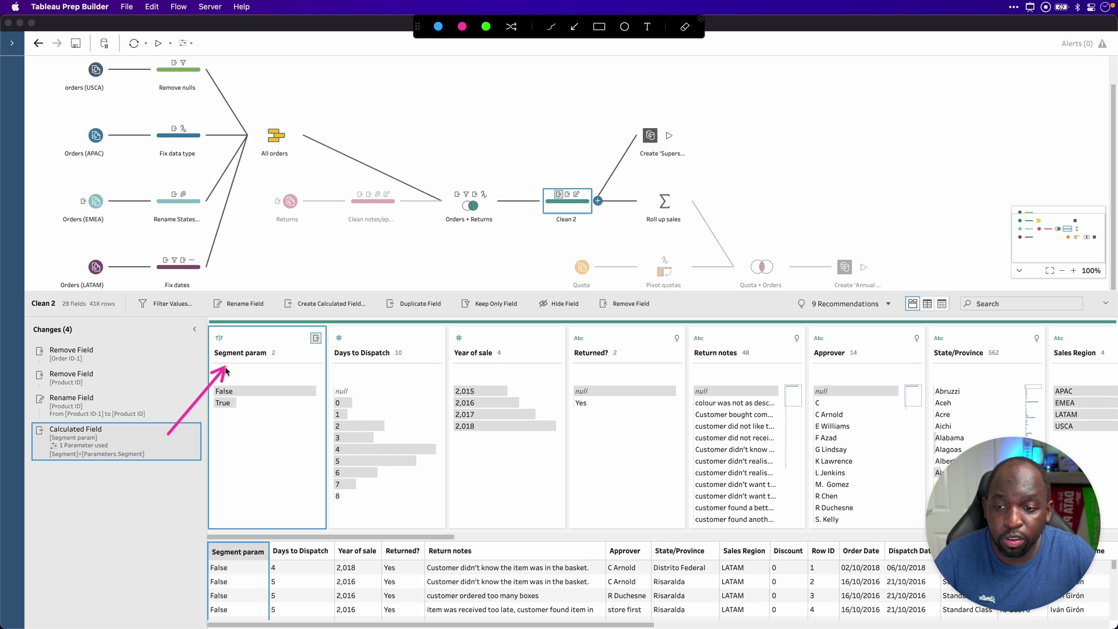
pyautogui.press('Escape')
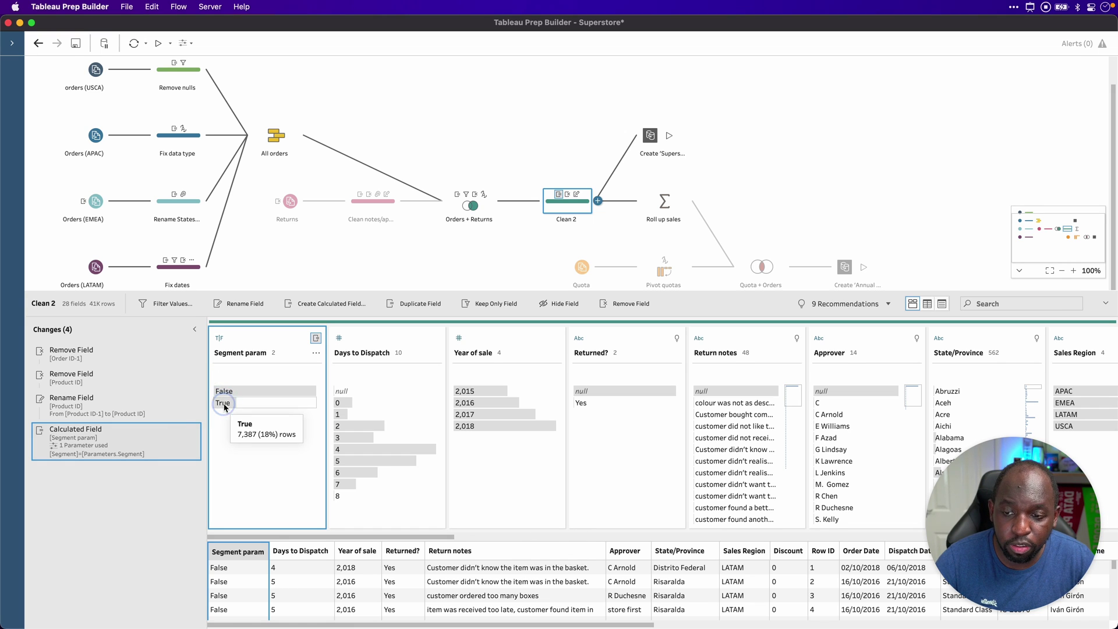
pyautogui.click(225, 406)
pyautogui.rightClick(233, 410)
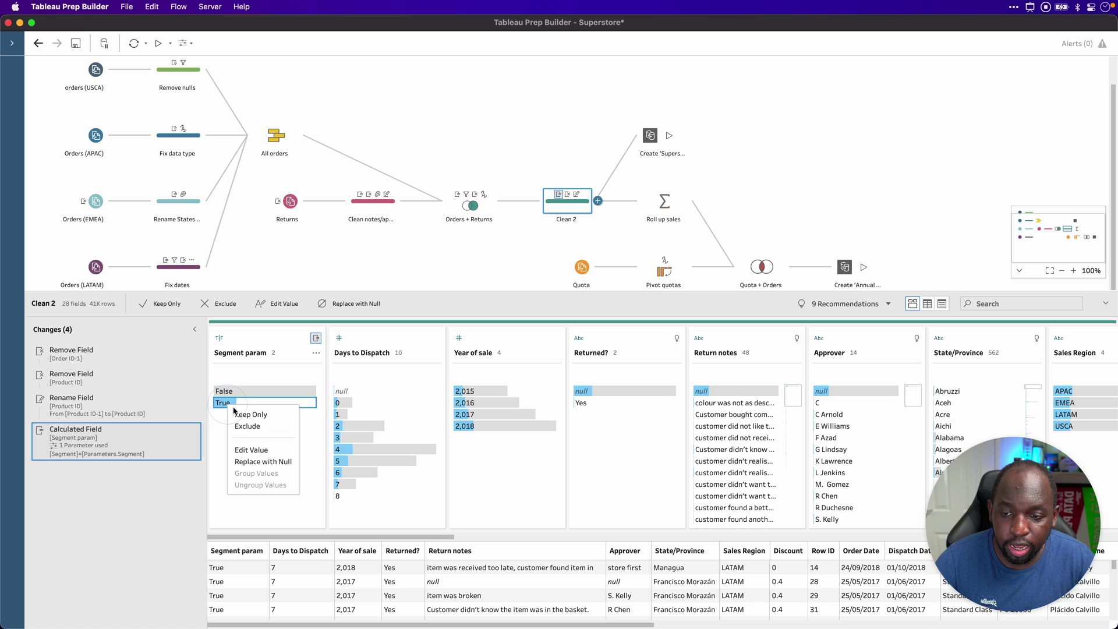
pyautogui.click(247, 414)
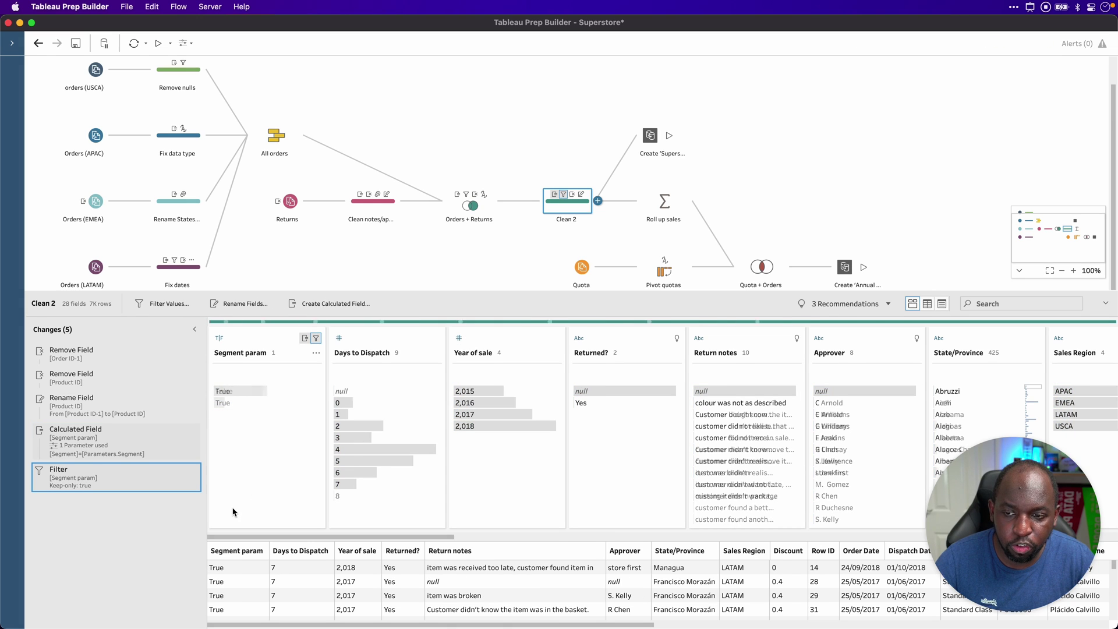
pyautogui.press('ctrl+super+a')
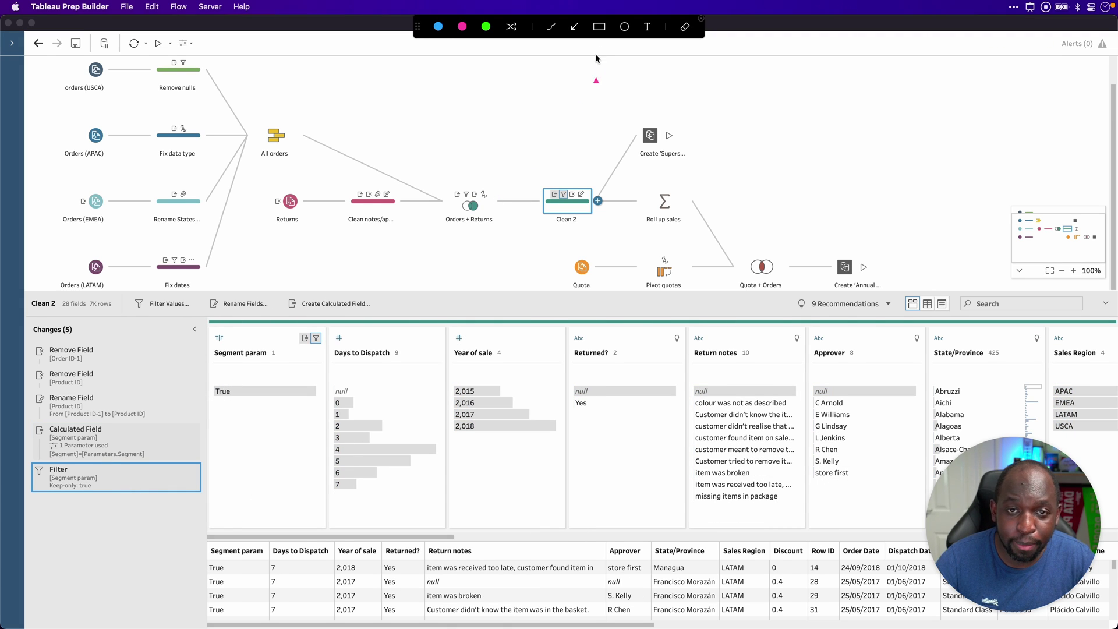
pyautogui.click(598, 26)
pyautogui.moveTo(41, 436); pyautogui.dragTo(26, 416)
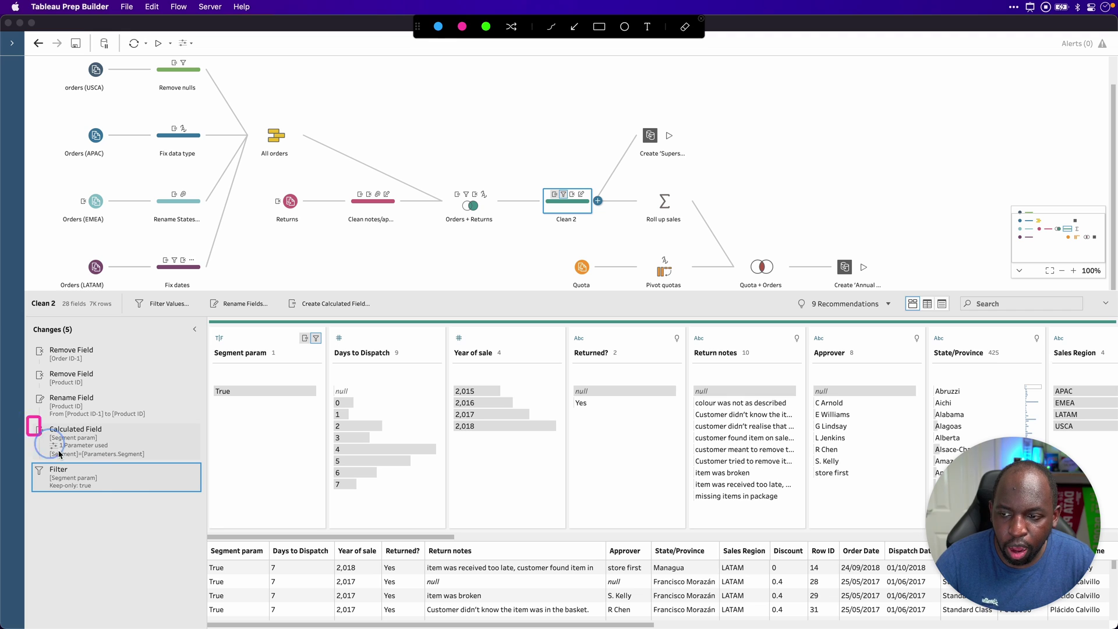
pyautogui.moveTo(58, 454); pyautogui.dragTo(207, 497)
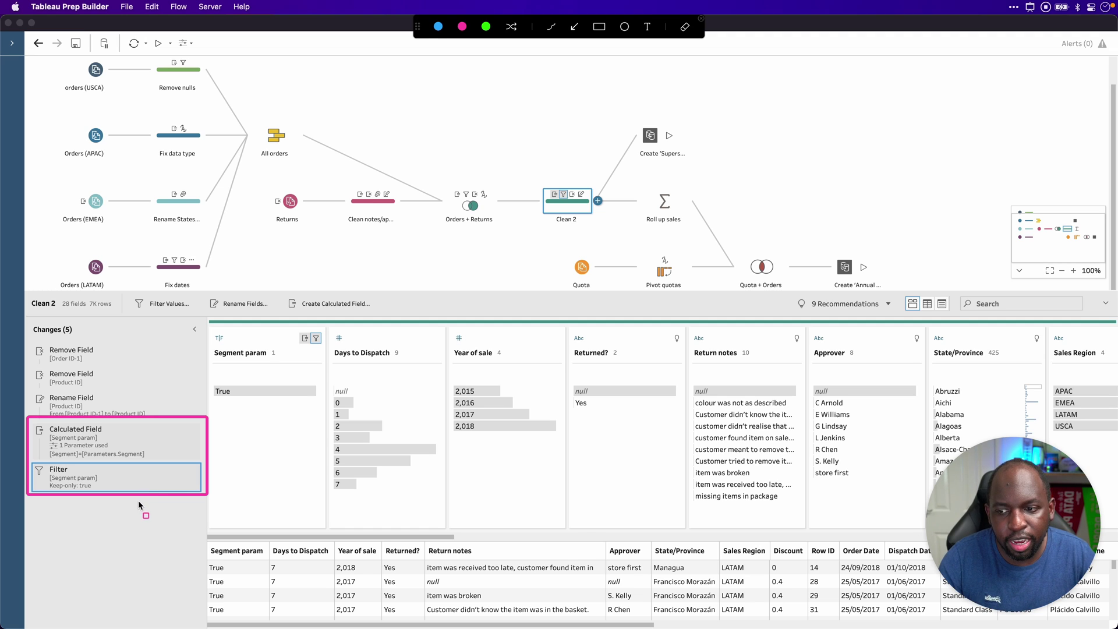
pyautogui.press('Escape')
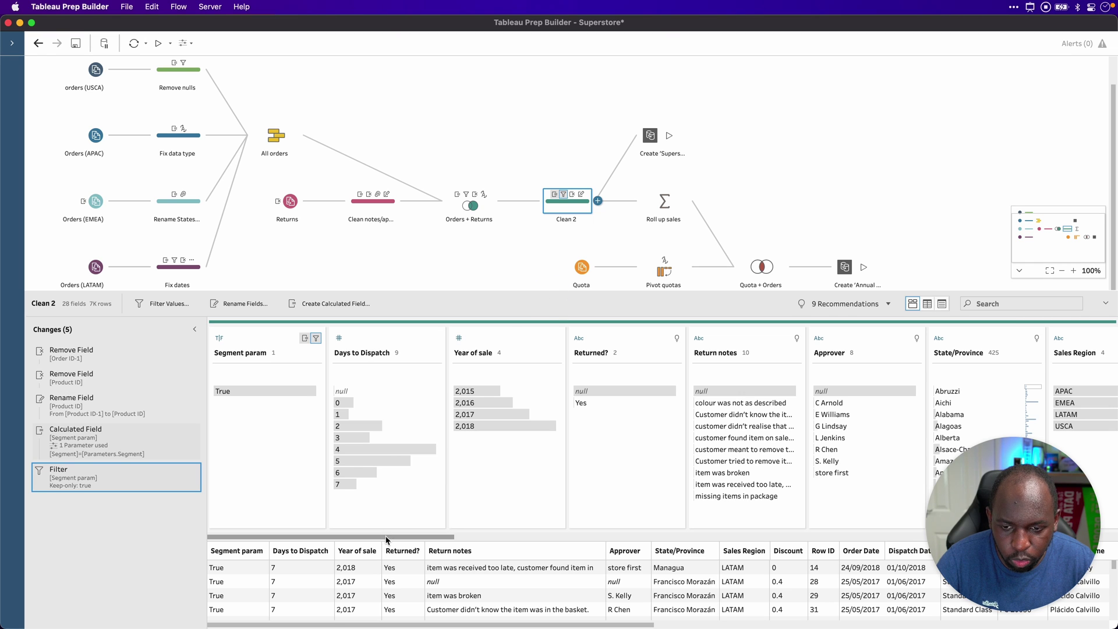
# Step: Preview Clean 2 at the Rename Field change, showing 41K rows and three segments
pyautogui.moveTo(387, 541); pyautogui.dragTo(744, 540)
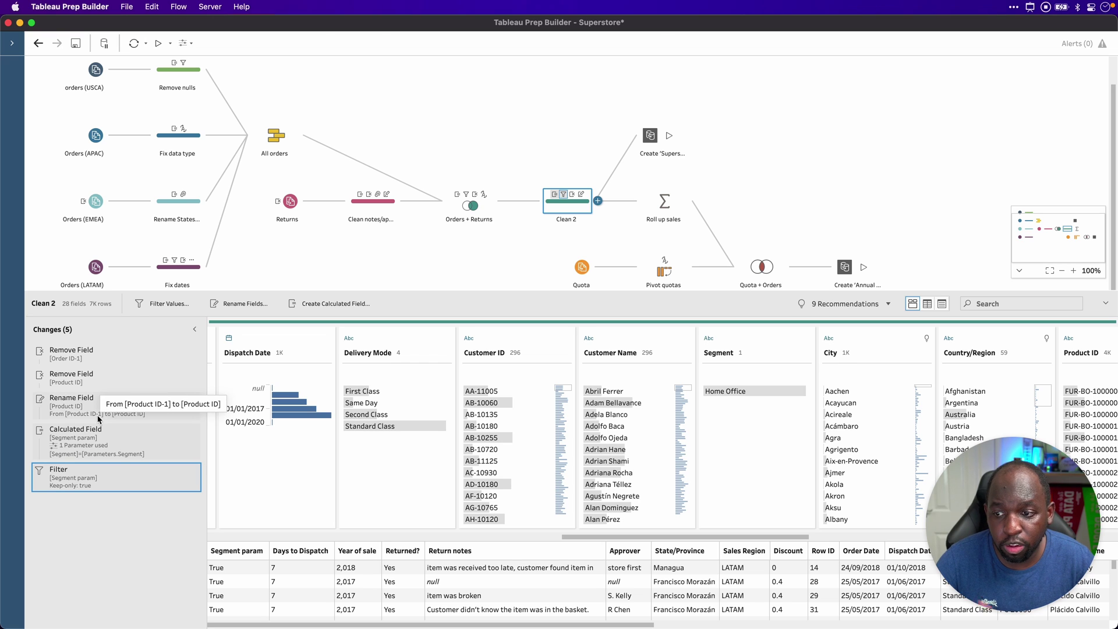
pyautogui.hotkey('ctrl', 'alt', 'a')
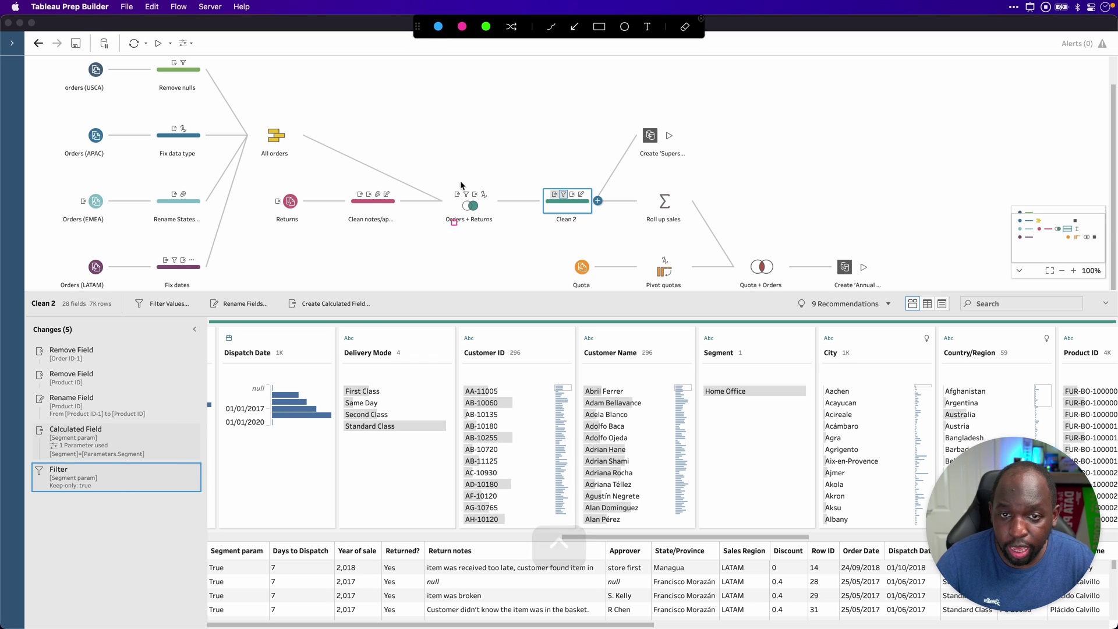
pyautogui.moveTo(109, 463); pyautogui.dragTo(96, 384)
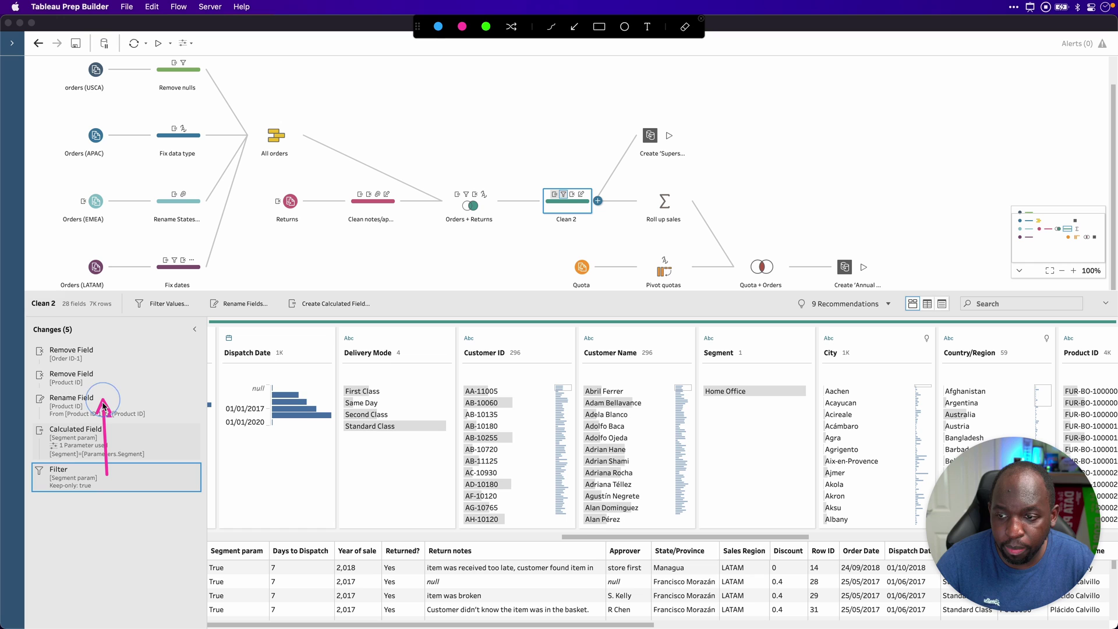
pyautogui.hotkey('ctrl', 'alt', 'a')
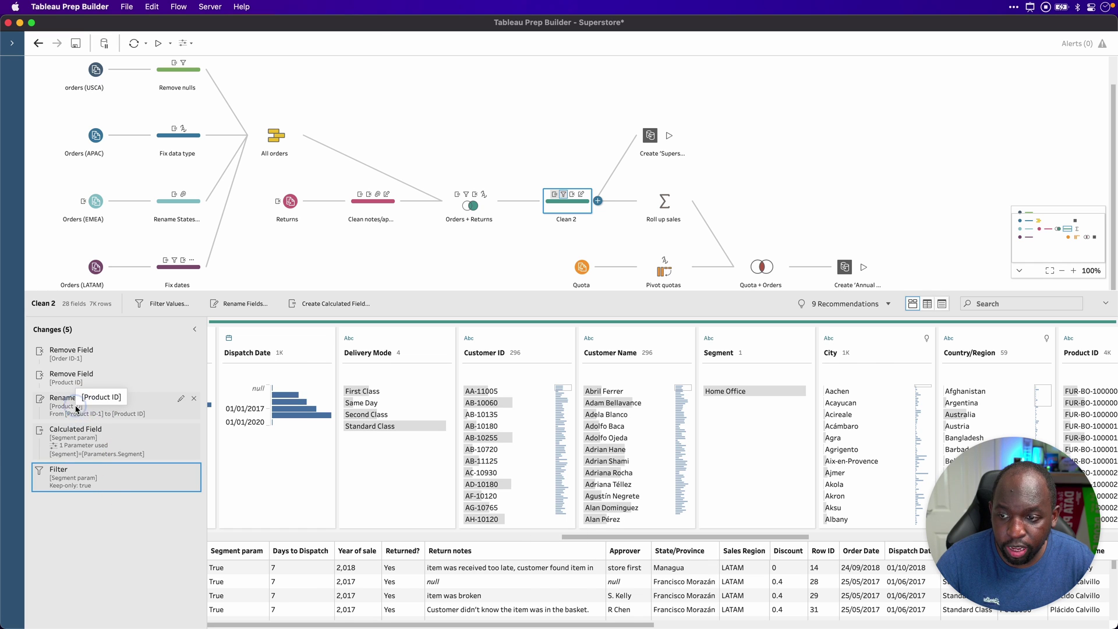
pyautogui.click(80, 408)
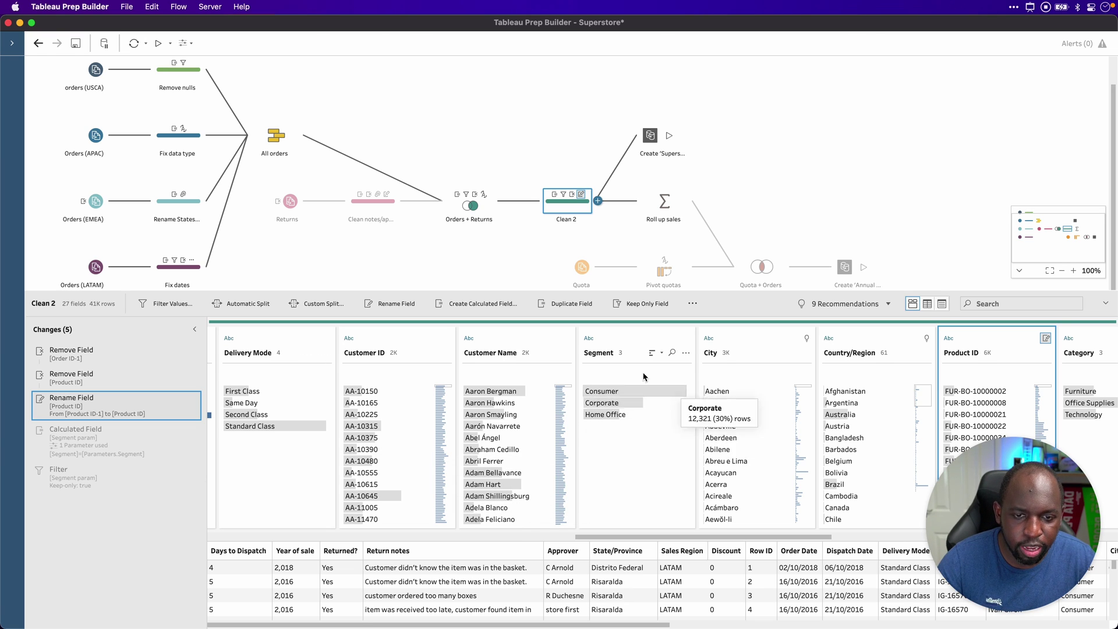
# Step: Open the Segment parameter for editing and set its allowable values to List
pyautogui.click(185, 43)
pyautogui.click(278, 110)
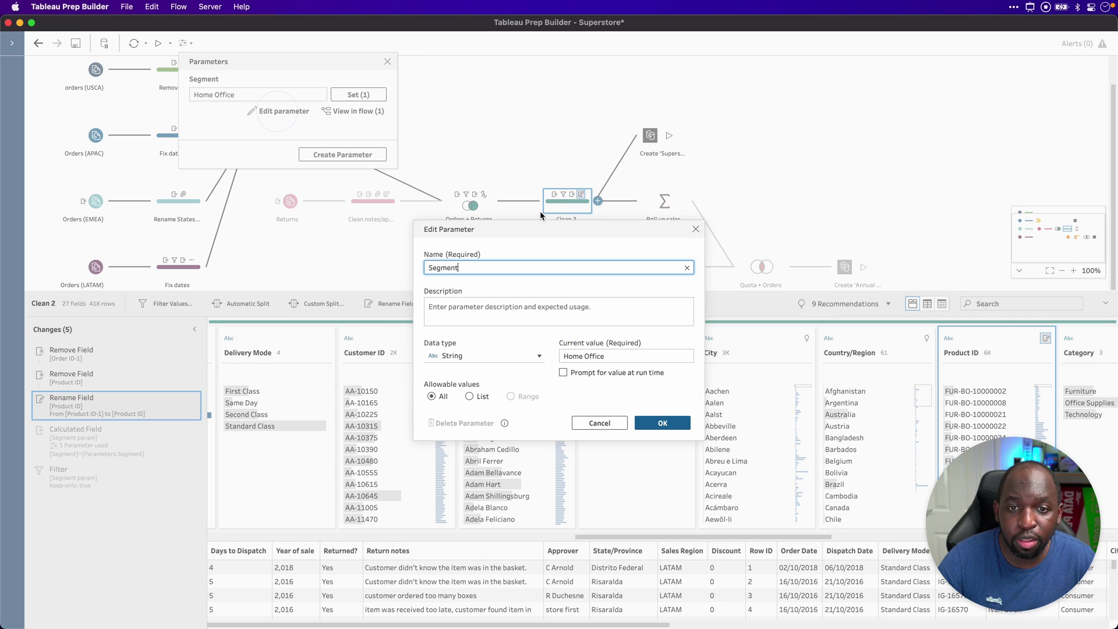
pyautogui.moveTo(567, 232)
pyautogui.mouseDown()
pyautogui.moveTo(410, 234)
pyautogui.moveTo(367, 226)
pyautogui.moveTo(376, 221)
pyautogui.mouseUp()
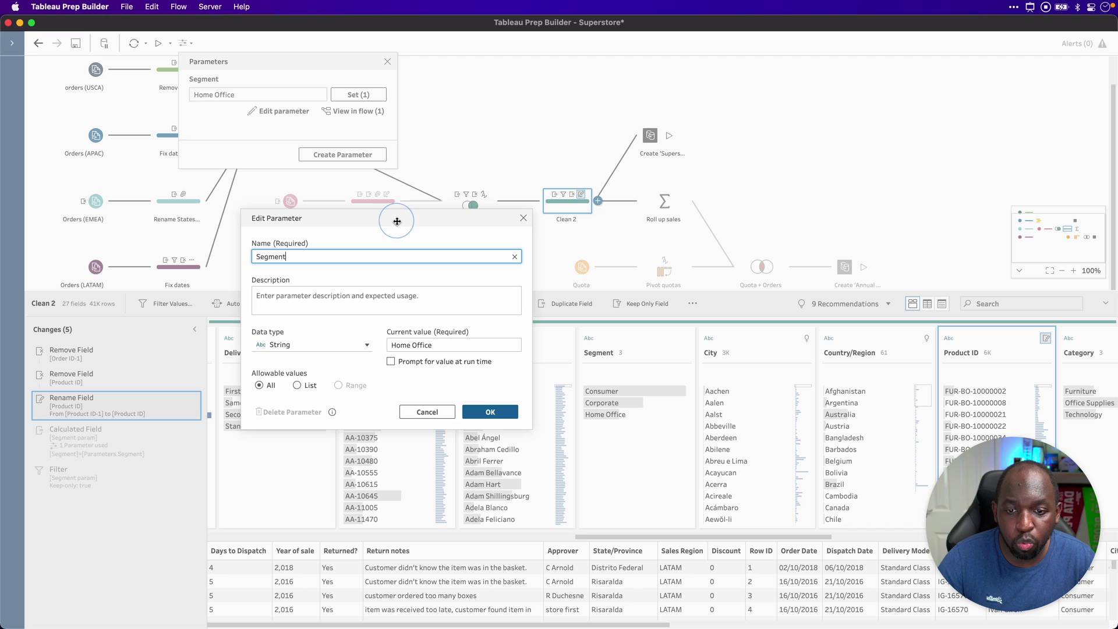
pyautogui.hotkey('ctrl', 'shift', 'a')
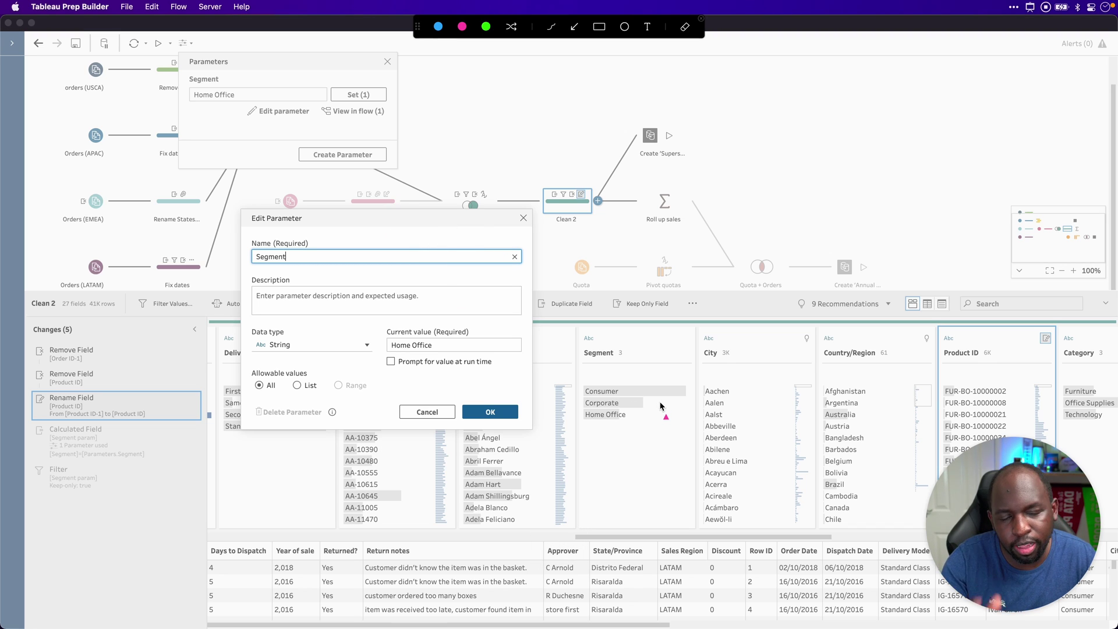
pyautogui.hotkey('ctrl', 'shift', 'a')
pyautogui.click(301, 390)
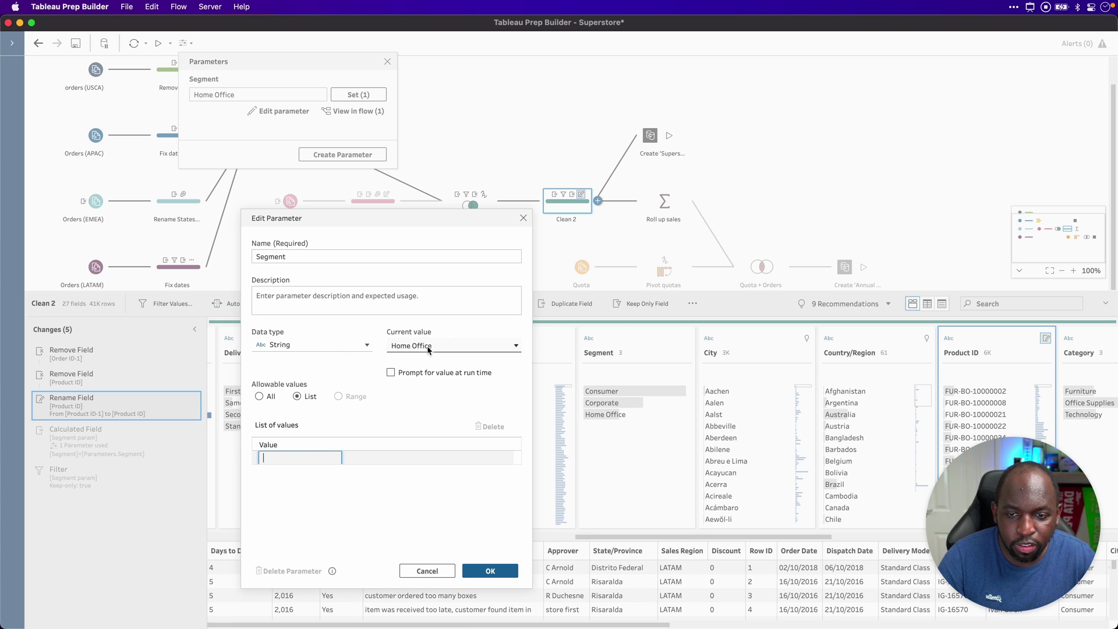
# Step: Add Home Office, Consumer and Corporate as the parameter's list values
pyautogui.click(308, 452)
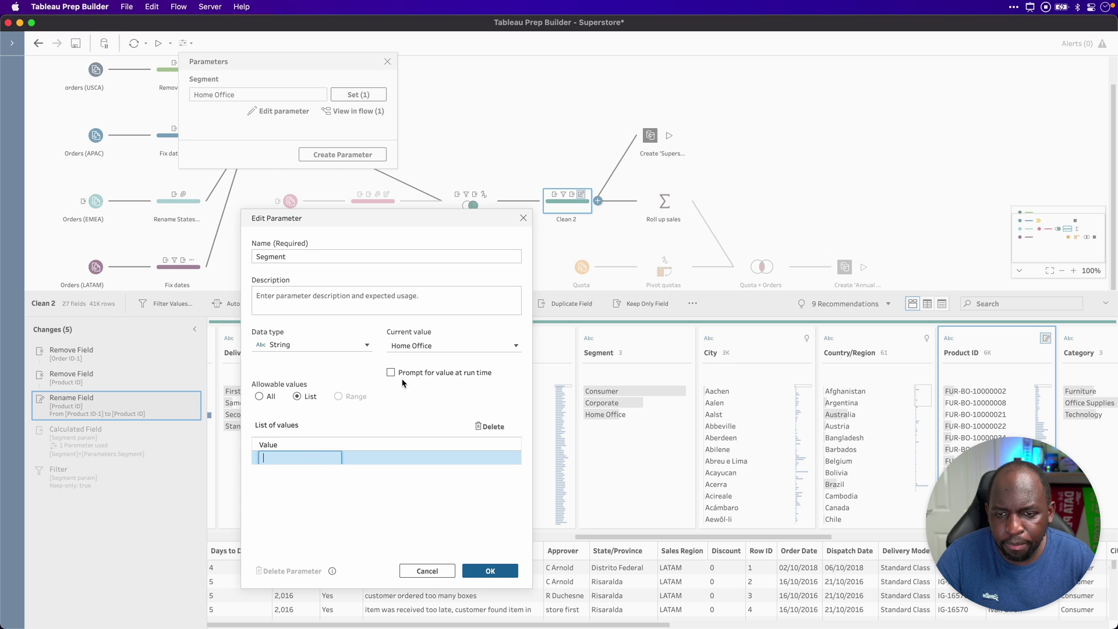
pyautogui.hotkey('ctrl', 'shift', 'a')
pyautogui.moveTo(409, 343)
pyautogui.mouseDown()
pyautogui.moveTo(410, 364)
pyautogui.moveTo(368, 401)
pyautogui.mouseUp()
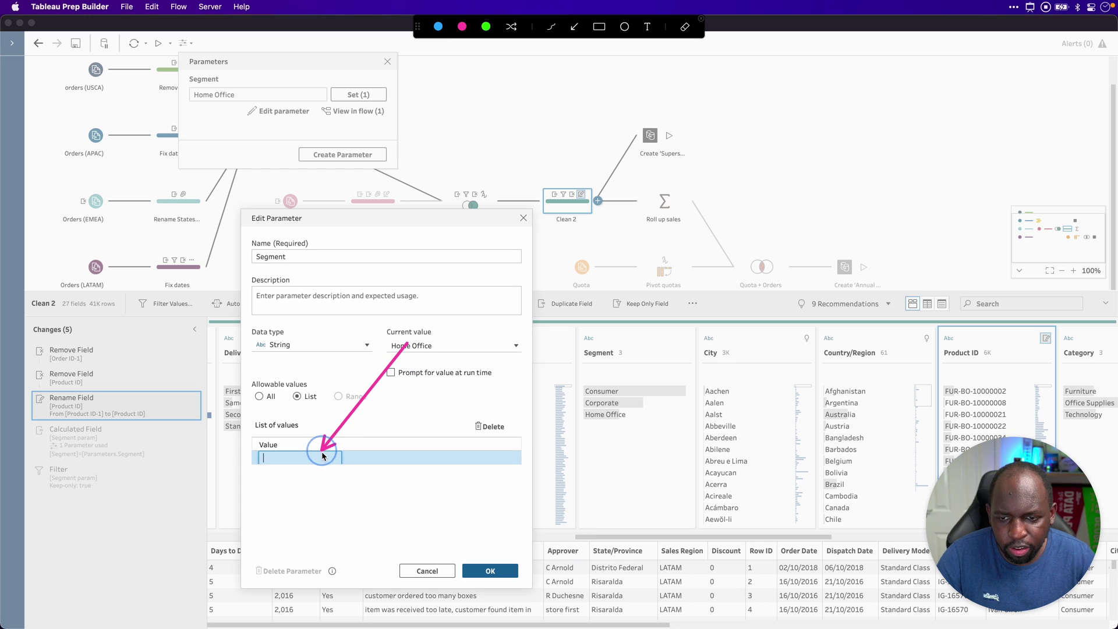
pyautogui.hotkey('ctrl', 'shift', 'a')
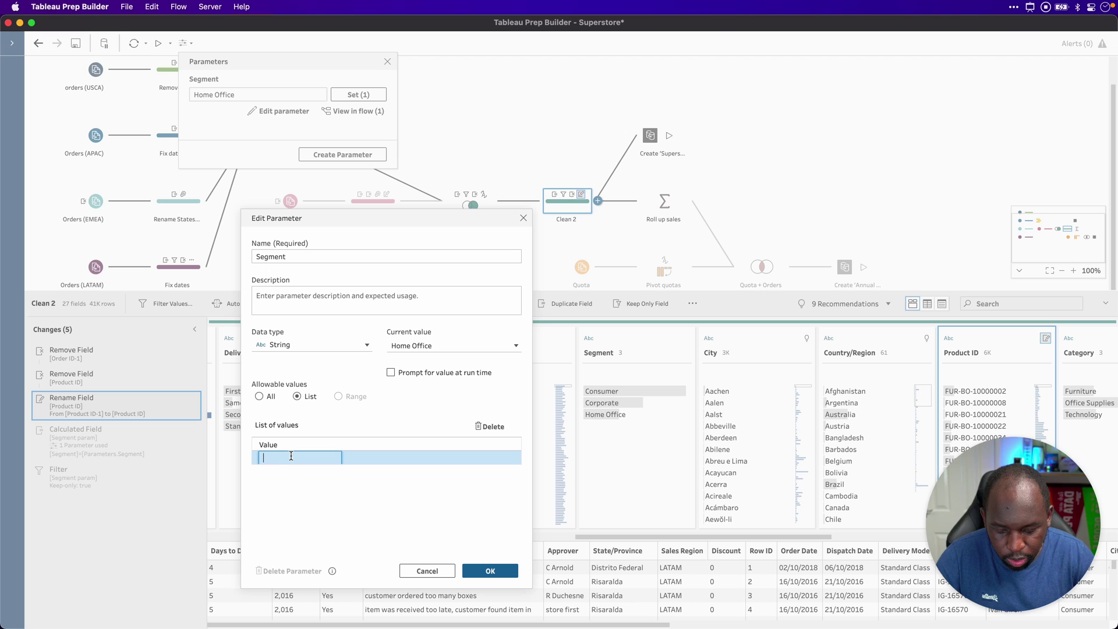
pyautogui.write('h')
pyautogui.write('Home')
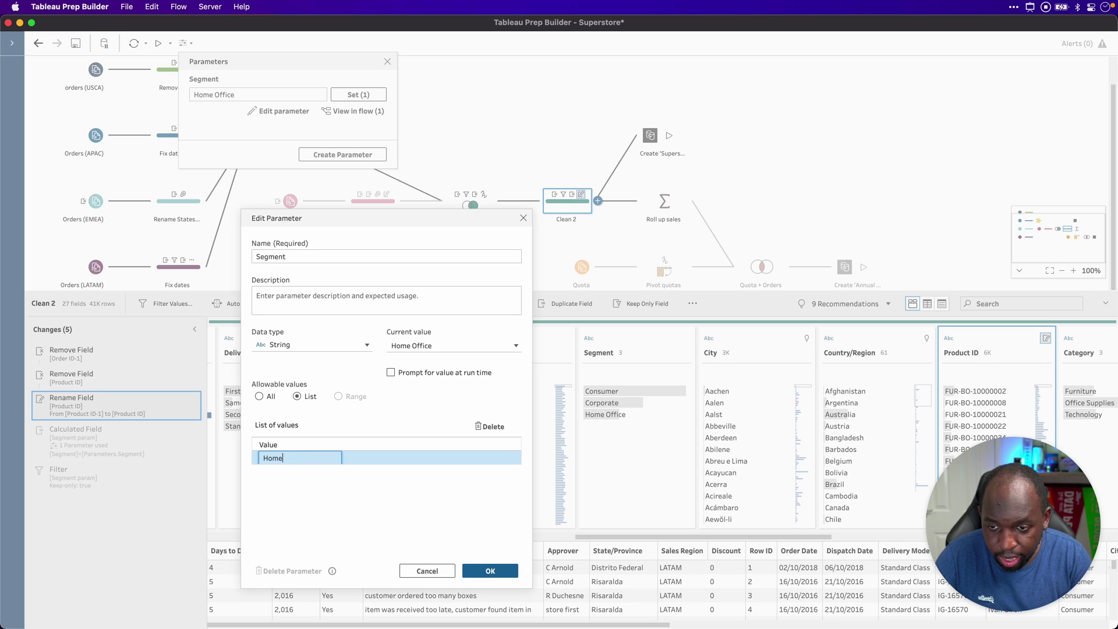
pyautogui.write(' offic')
pyautogui.press('BackSpace')
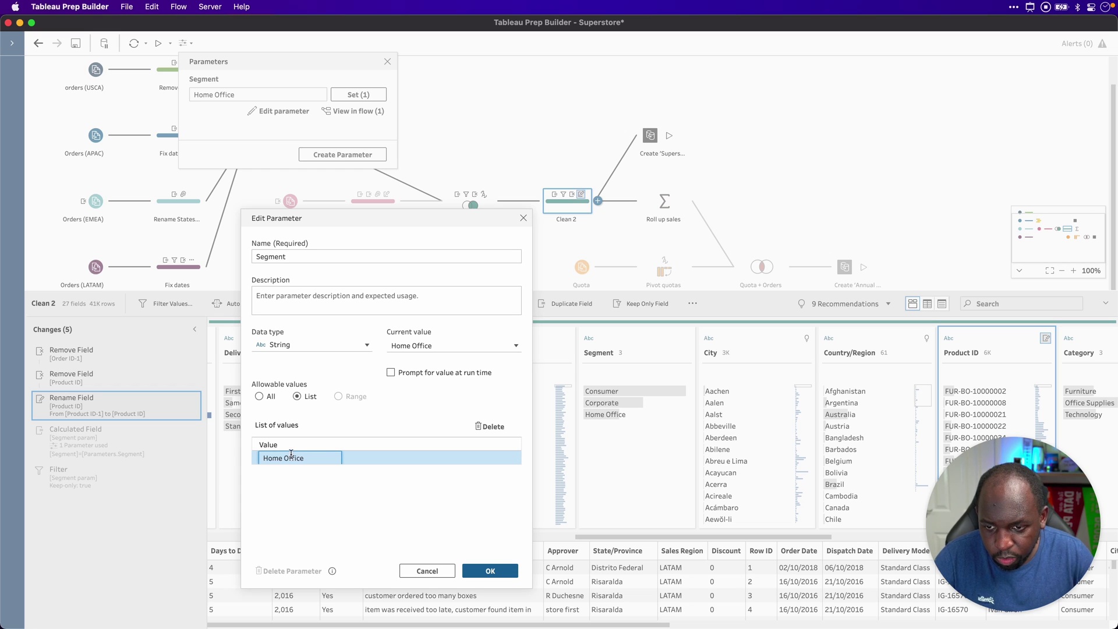
pyautogui.click(295, 473)
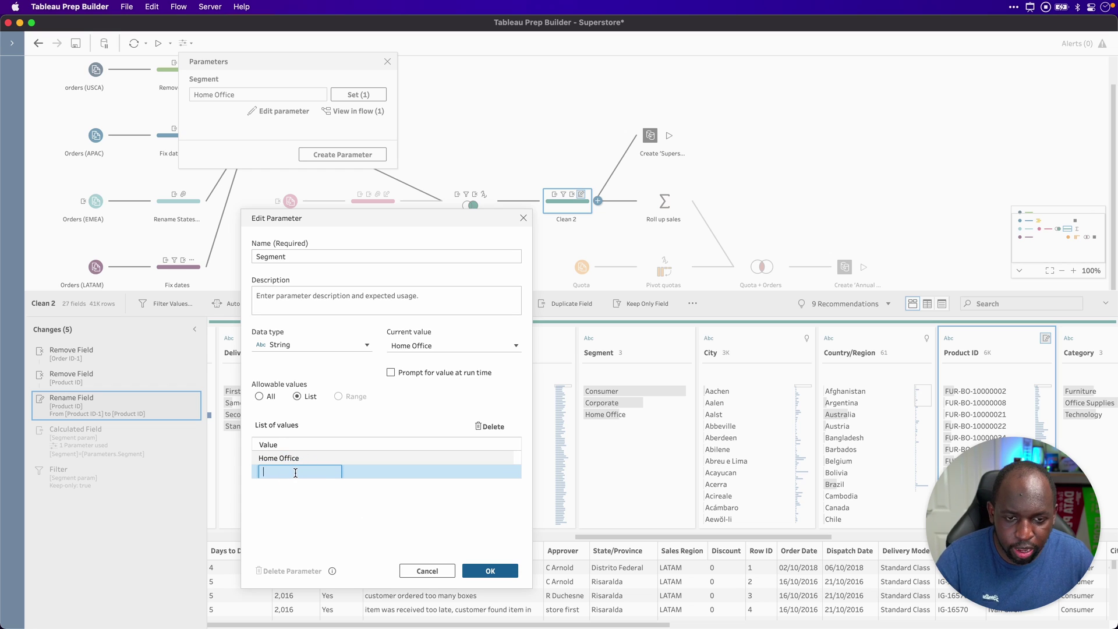
pyautogui.write('Con')
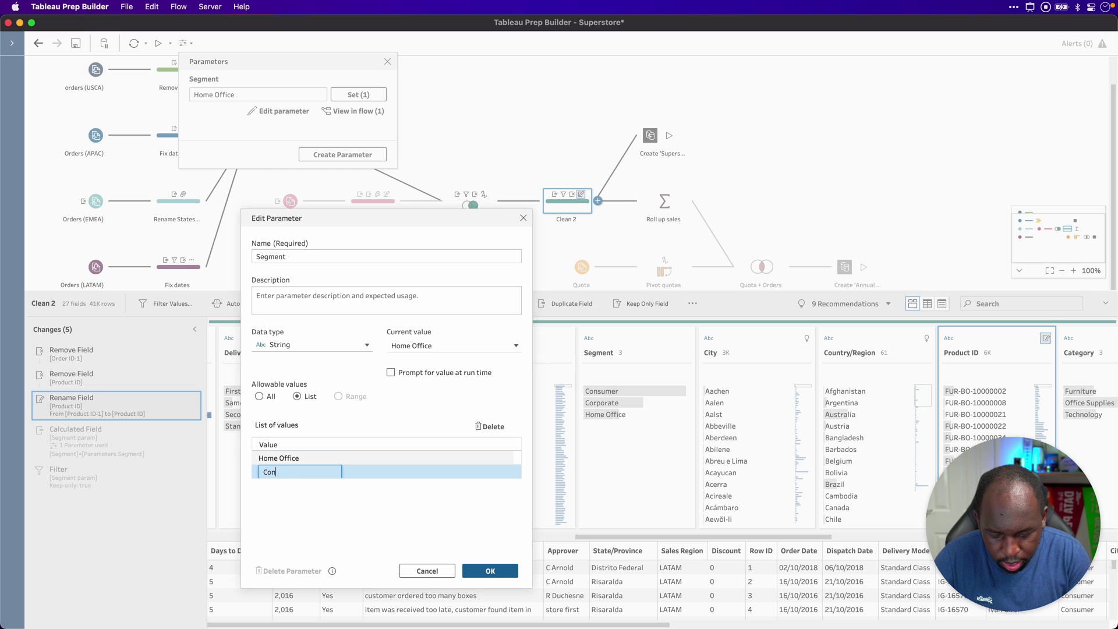
pyautogui.write('sumer')
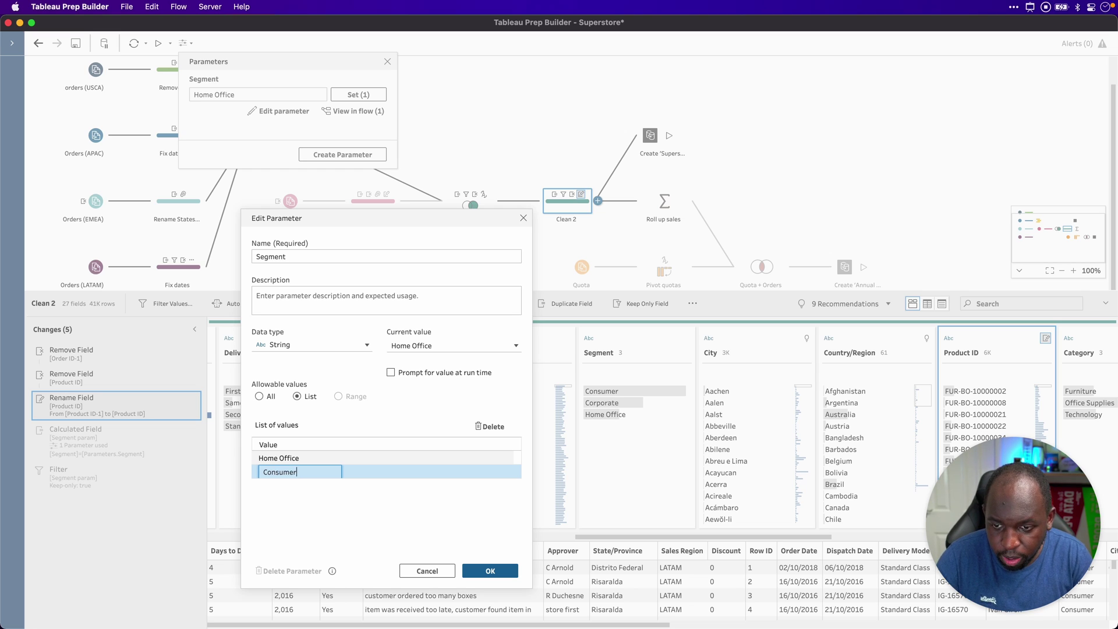
pyautogui.click(276, 486)
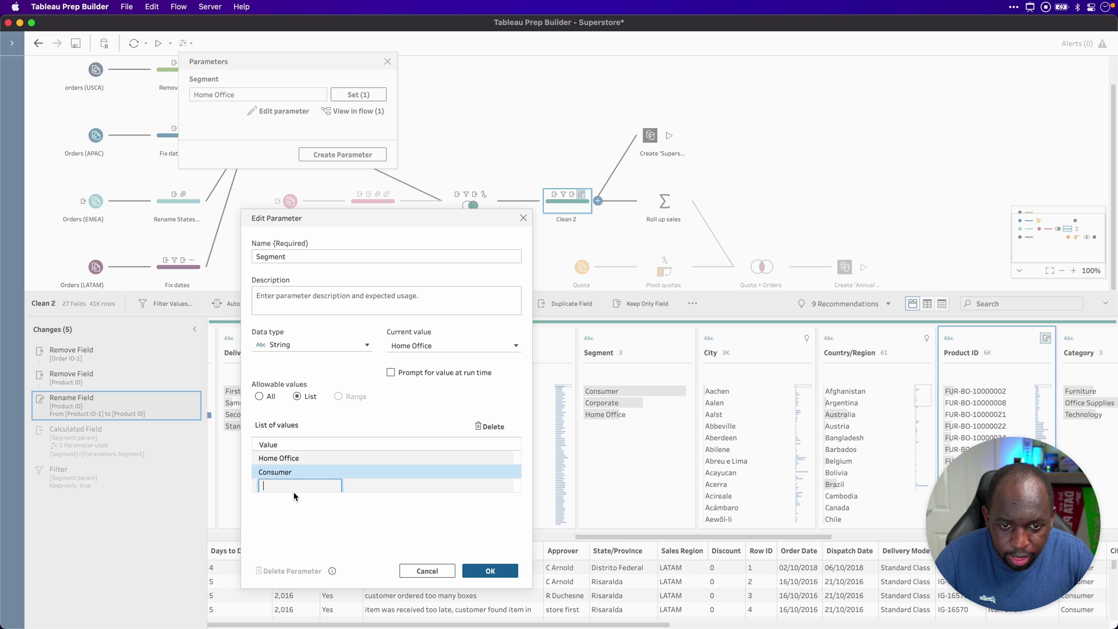
pyautogui.write('Co')
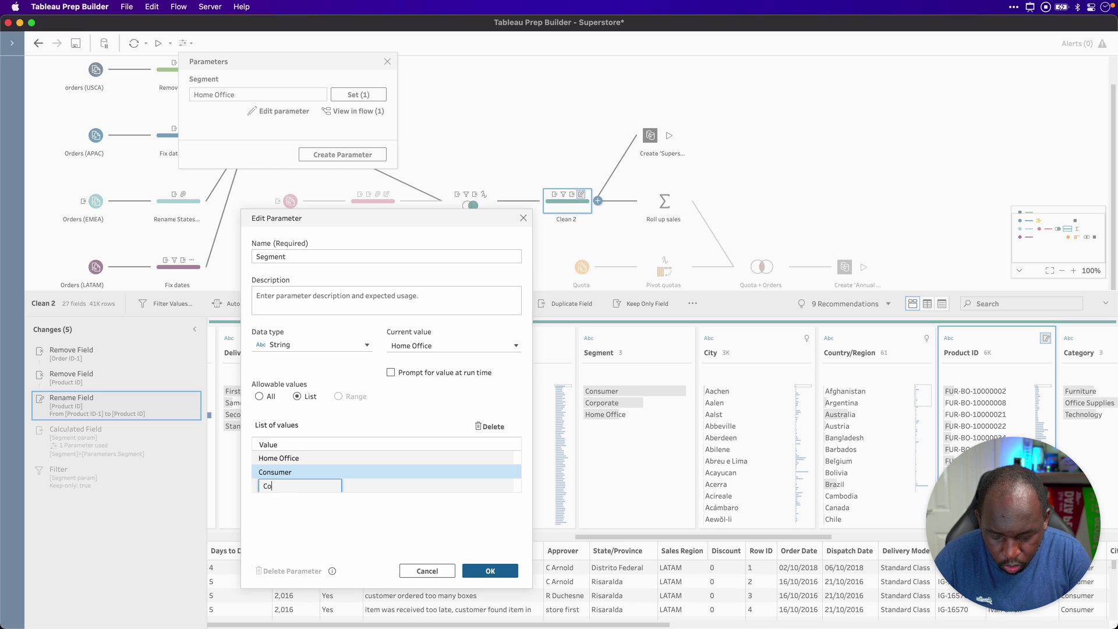
pyautogui.write('rporate')
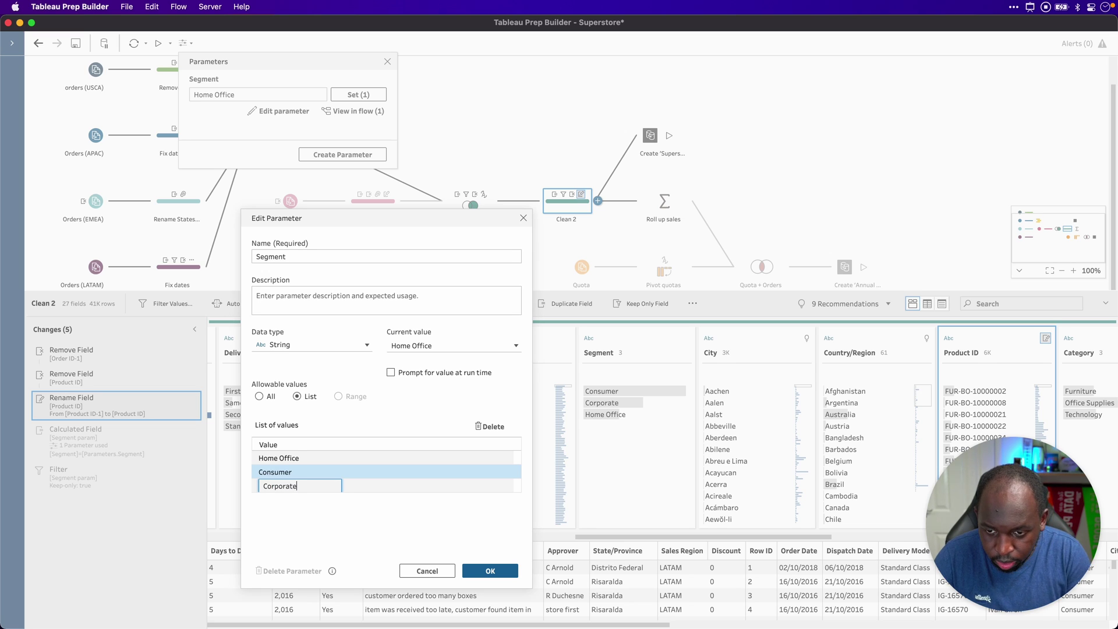
pyautogui.press('Return')
# Step: Set the Segment parameter's current value to Consumer and save the parameter
pyautogui.click(294, 532)
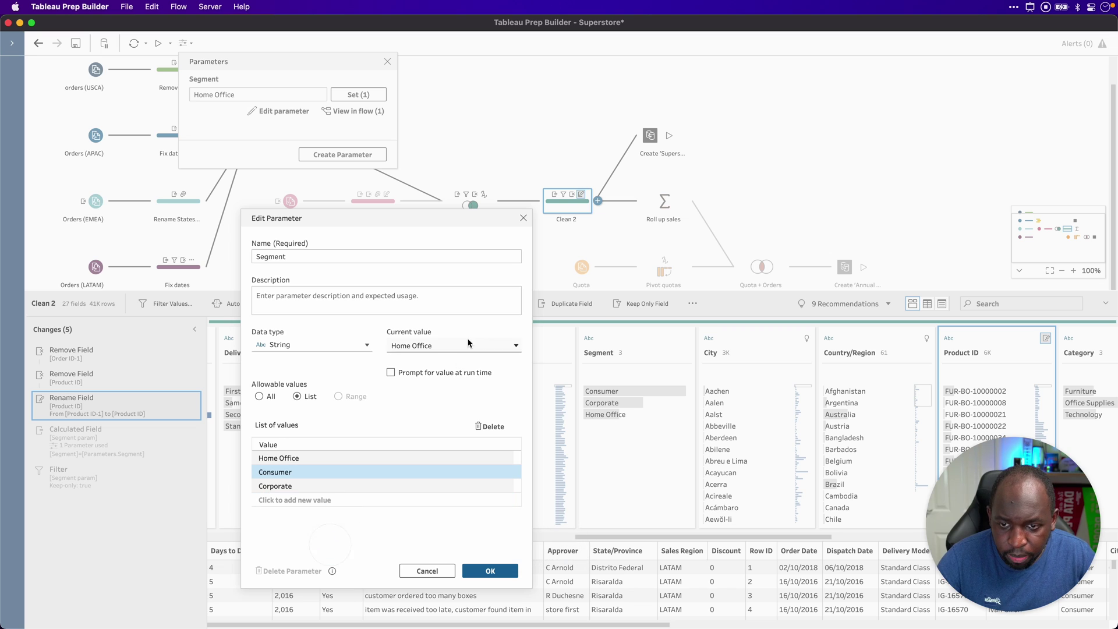
pyautogui.click(431, 346)
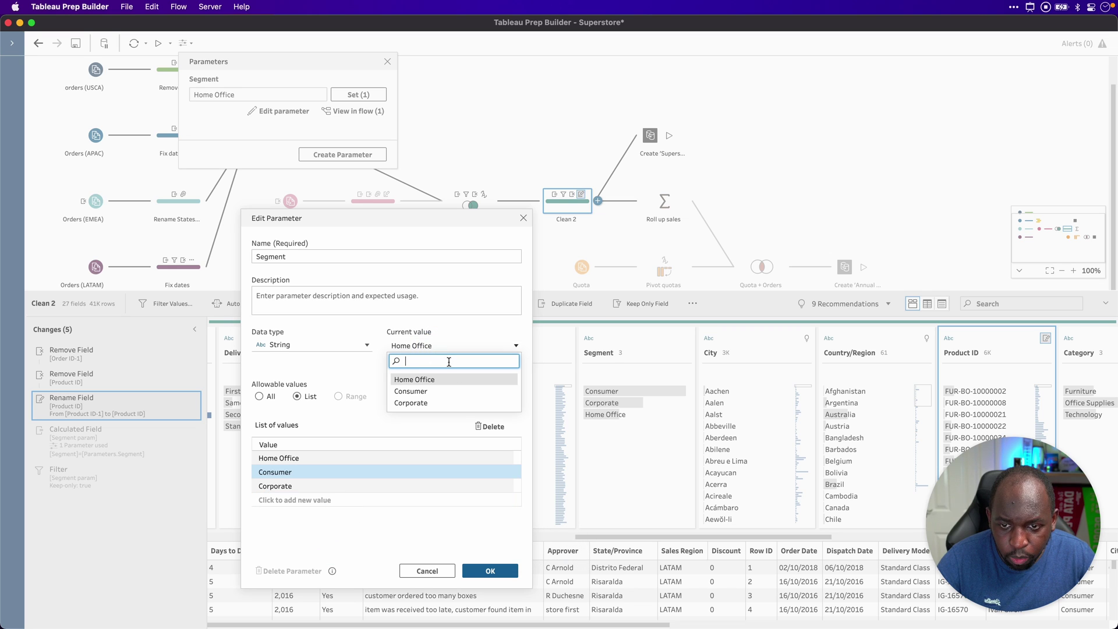
pyautogui.click(430, 391)
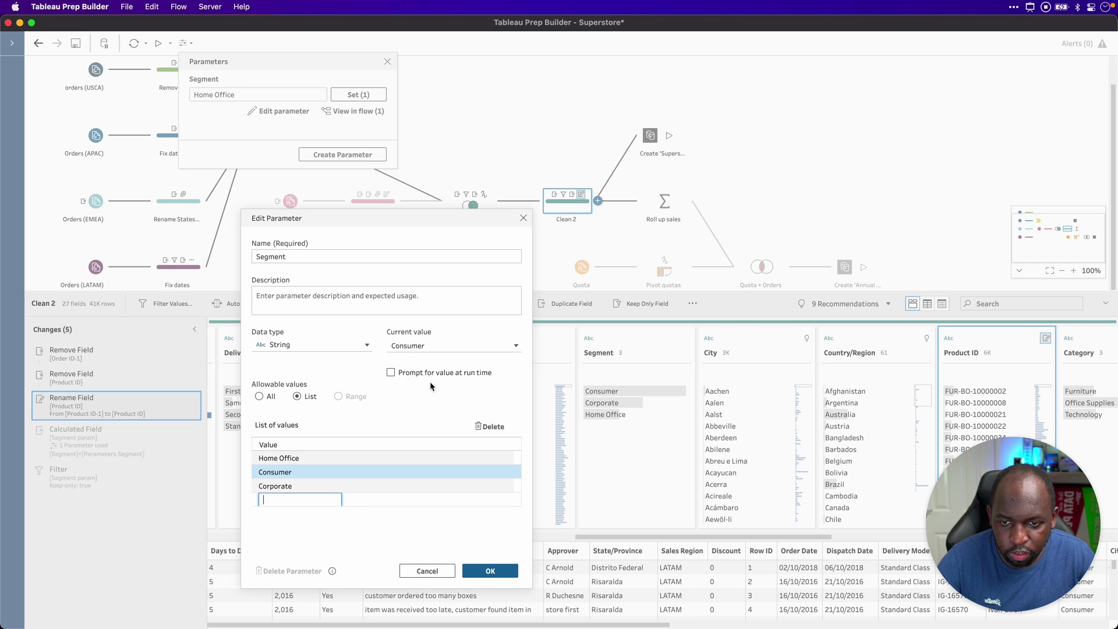
pyautogui.click(434, 346)
pyautogui.click(426, 402)
pyautogui.click(431, 347)
pyautogui.click(429, 380)
pyautogui.click(441, 346)
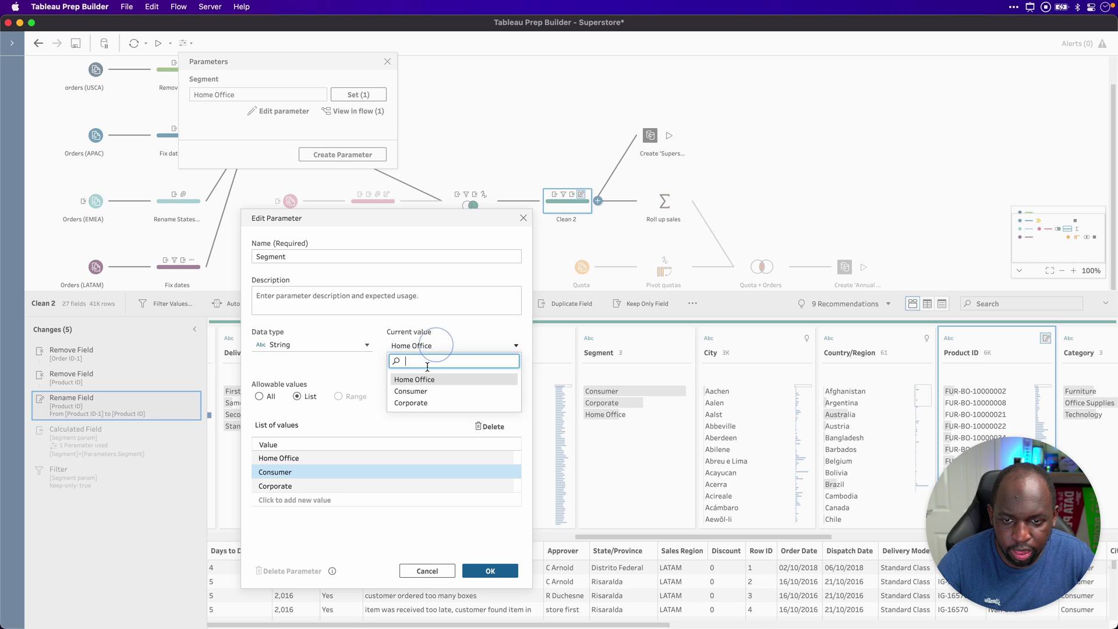
pyautogui.click(419, 391)
pyautogui.click(489, 571)
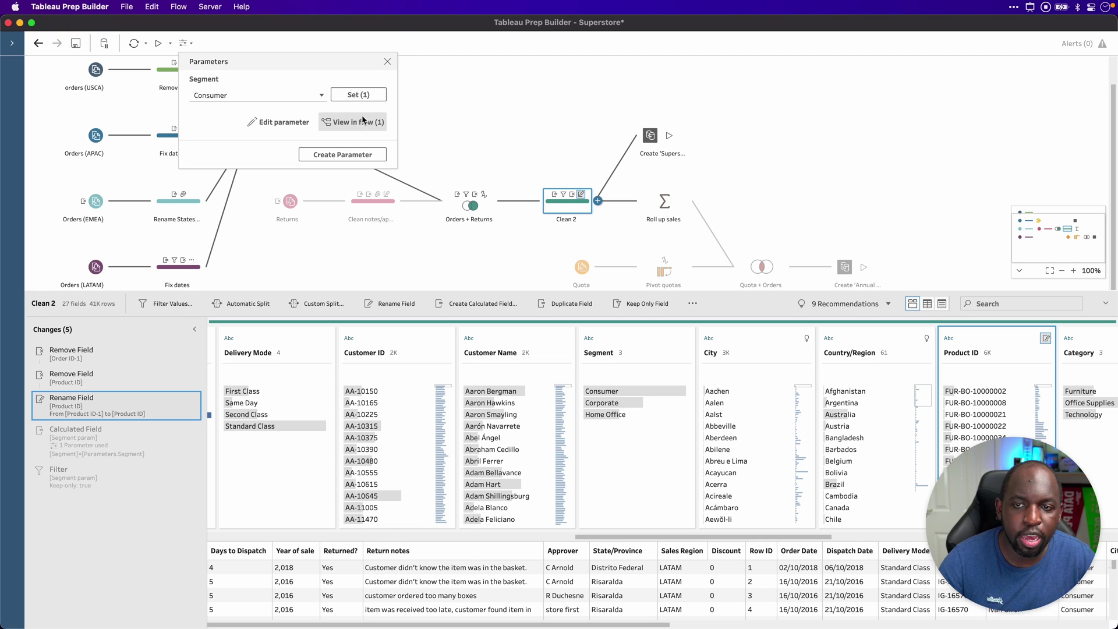
# Step: Review the Clean 2 Segment filter result: 21K rows, with Segment showing only Consumer
pyautogui.click(387, 62)
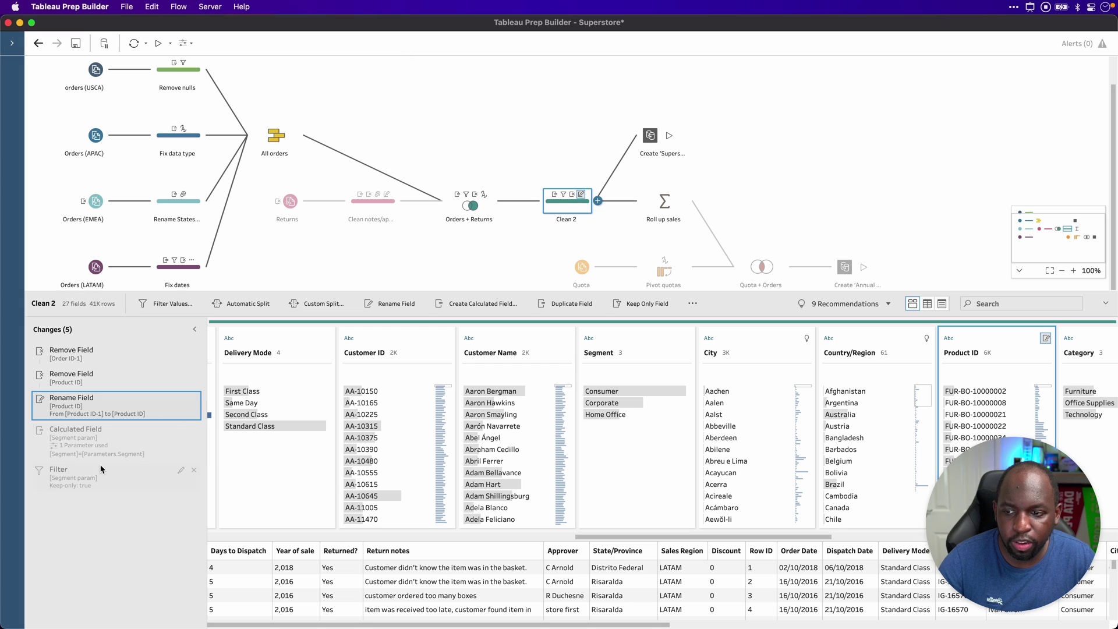
pyautogui.click(100, 484)
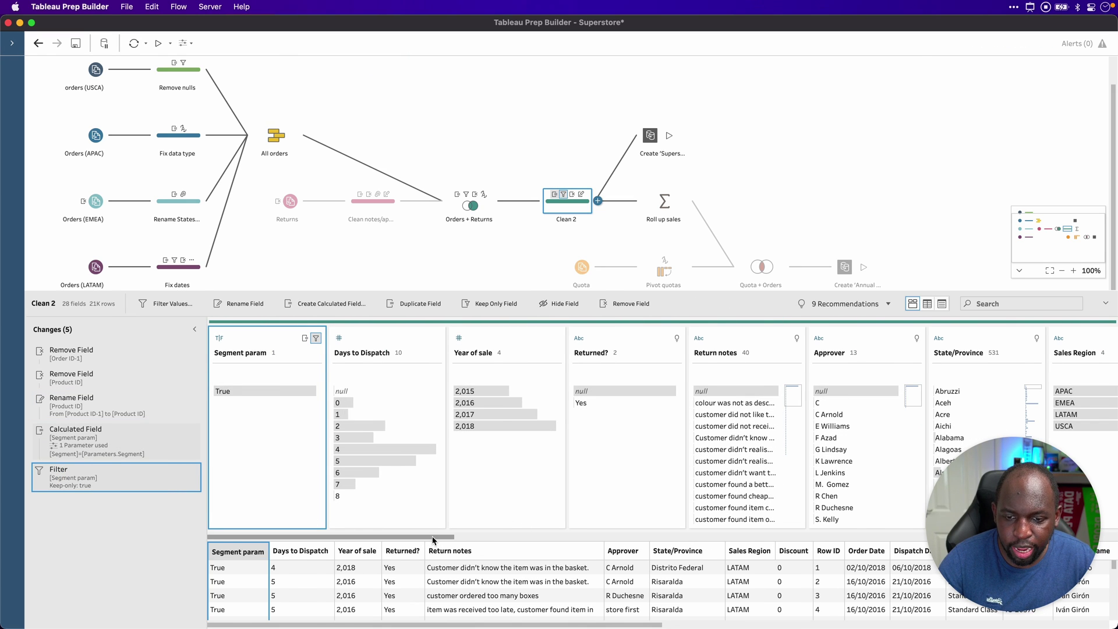
pyautogui.moveTo(434, 536); pyautogui.dragTo(789, 537)
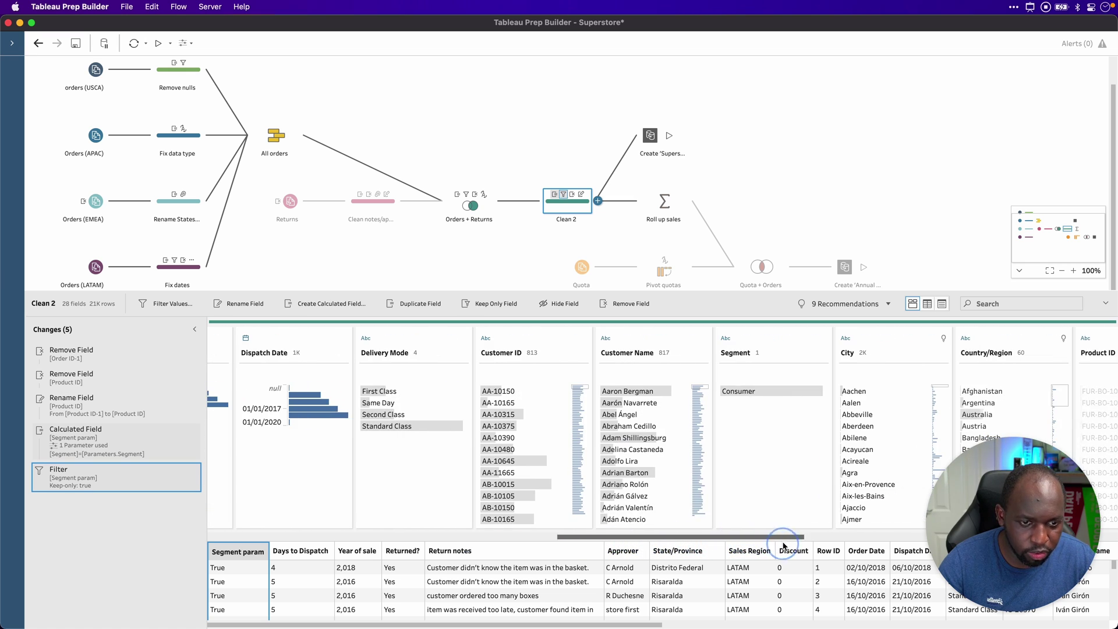
pyautogui.press('super+shift+a')
pyautogui.moveTo(757, 343); pyautogui.dragTo(763, 385)
pyautogui.press('Escape')
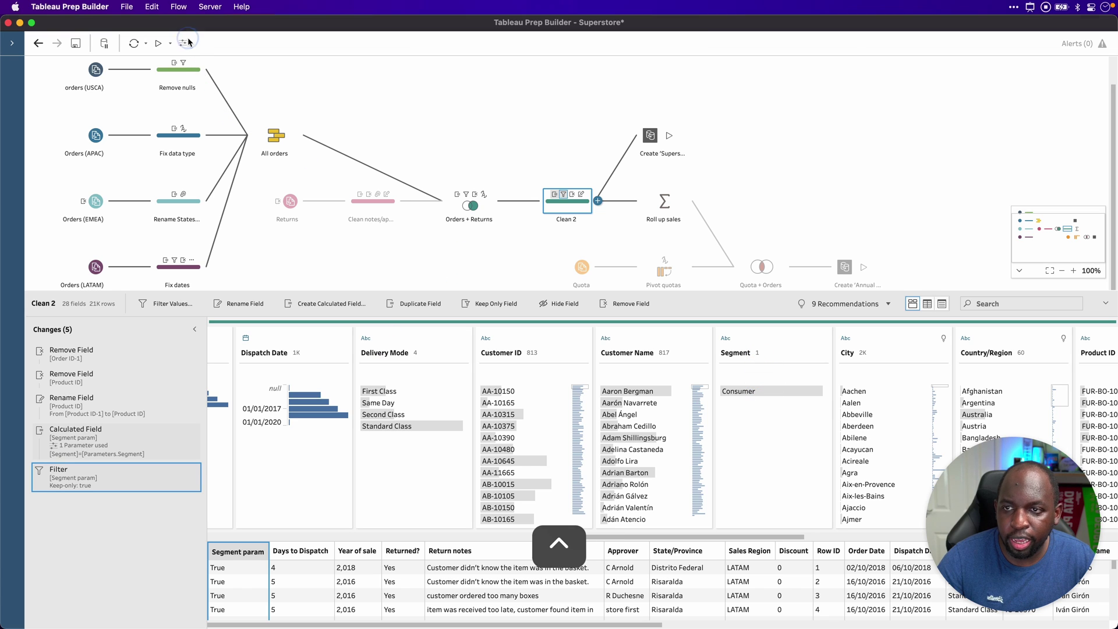
pyautogui.click(183, 43)
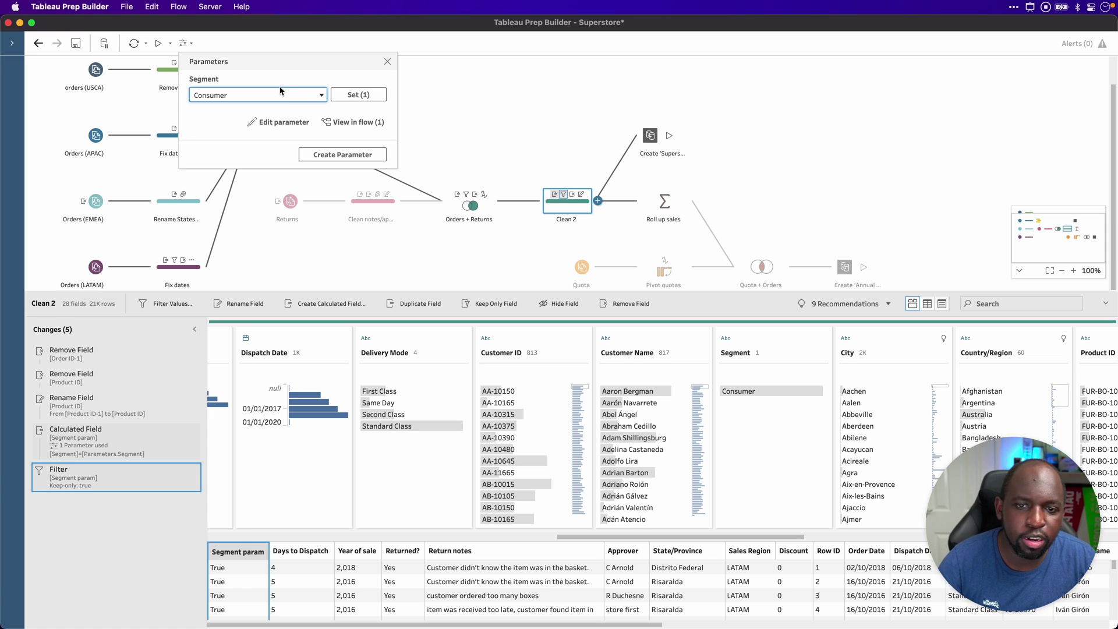
# Step: Dismiss the parameters panel and enlarge the flow canvas above the Clean 2 profile
pyautogui.click(861, 150)
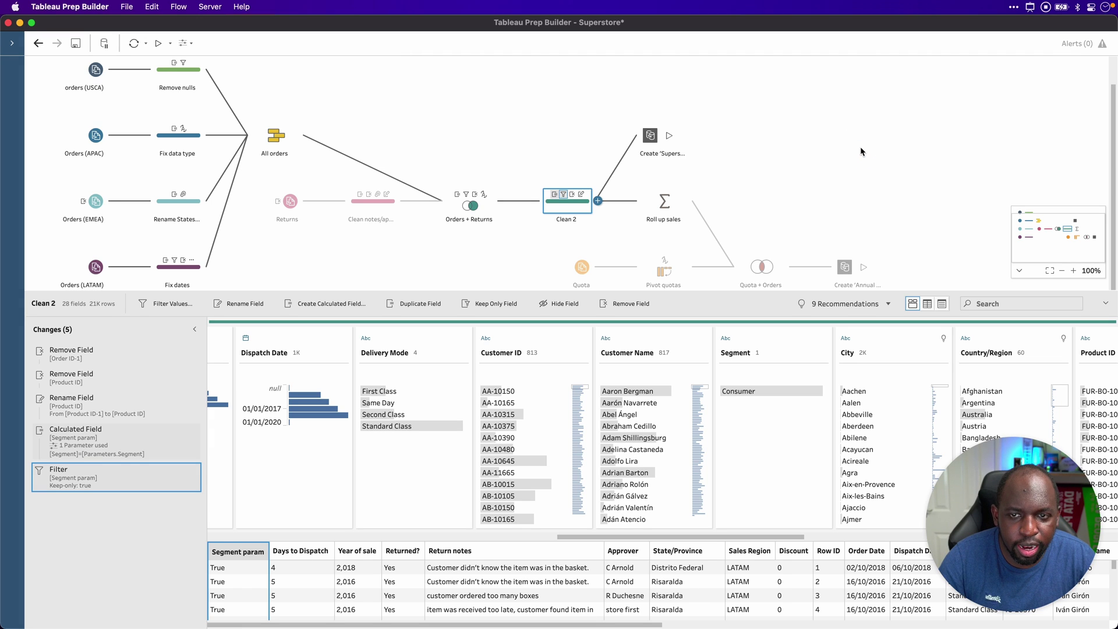
pyautogui.moveTo(747, 294); pyautogui.dragTo(745, 324)
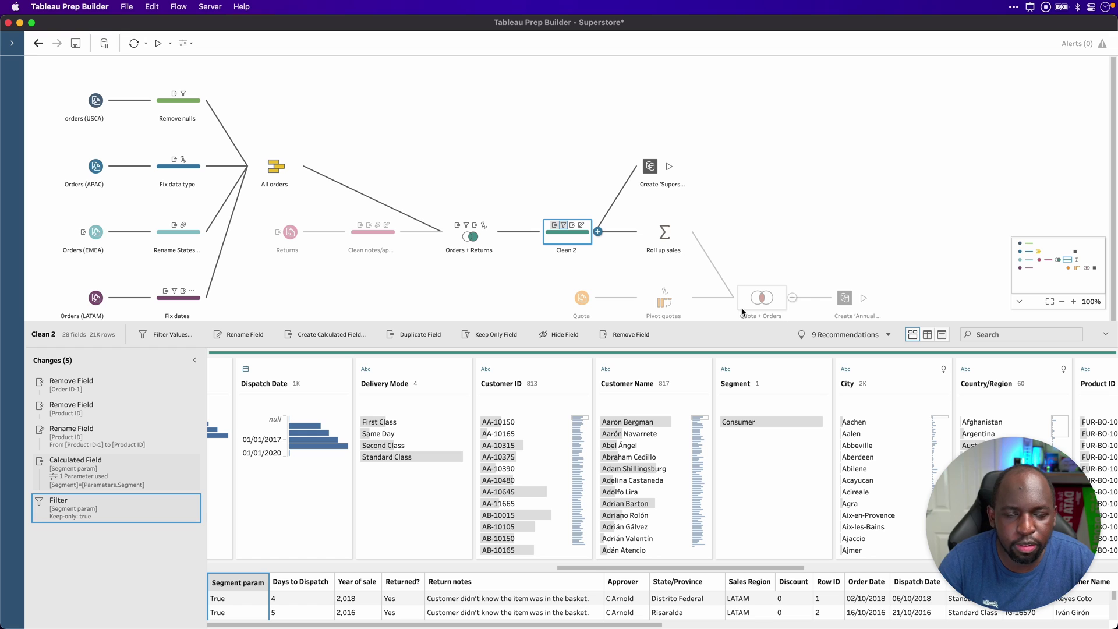
pyautogui.press('ctrl')
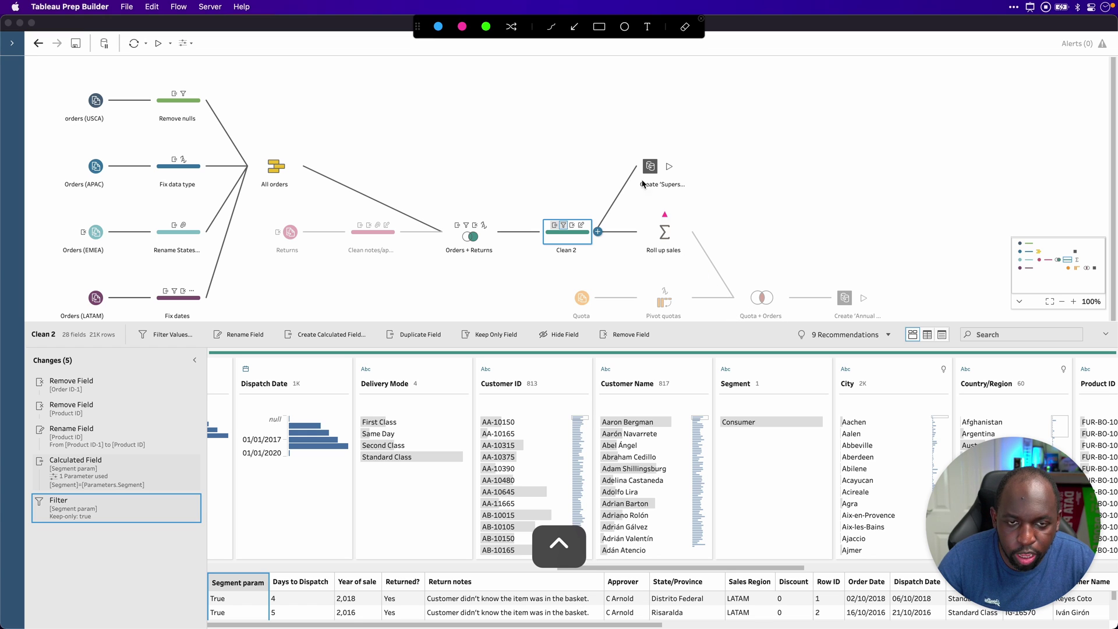
pyautogui.moveTo(576, 105); pyautogui.dragTo(641, 150)
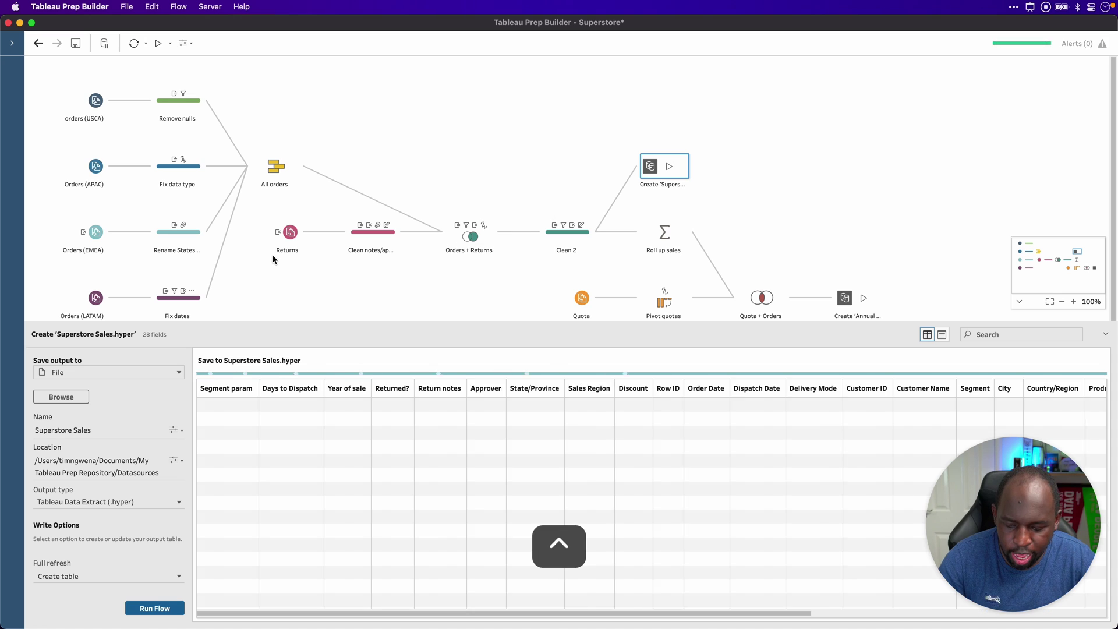
# Step: Show the Superstore Sales output settings: a .hyper extract saved to the Tableau Prep Repository Datasources folder
pyautogui.press('super+shift+a')
pyautogui.moveTo(240, 261)
pyautogui.mouseDown()
pyautogui.moveTo(176, 366)
pyautogui.moveTo(182, 419)
pyautogui.mouseUp()
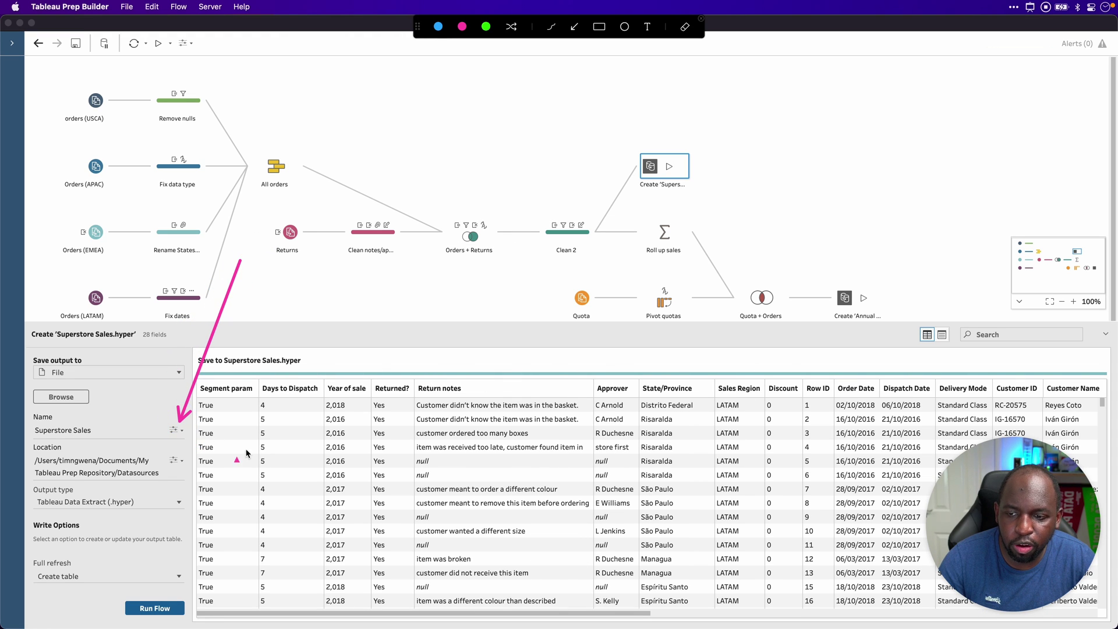
pyautogui.moveTo(268, 452); pyautogui.dragTo(186, 460)
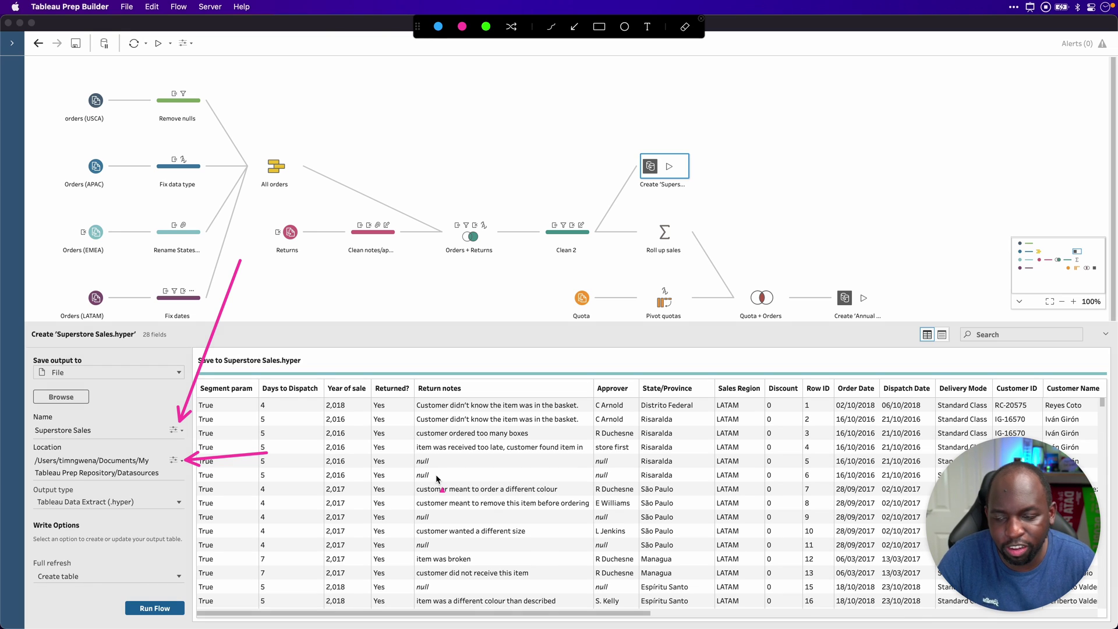
pyautogui.press('Escape')
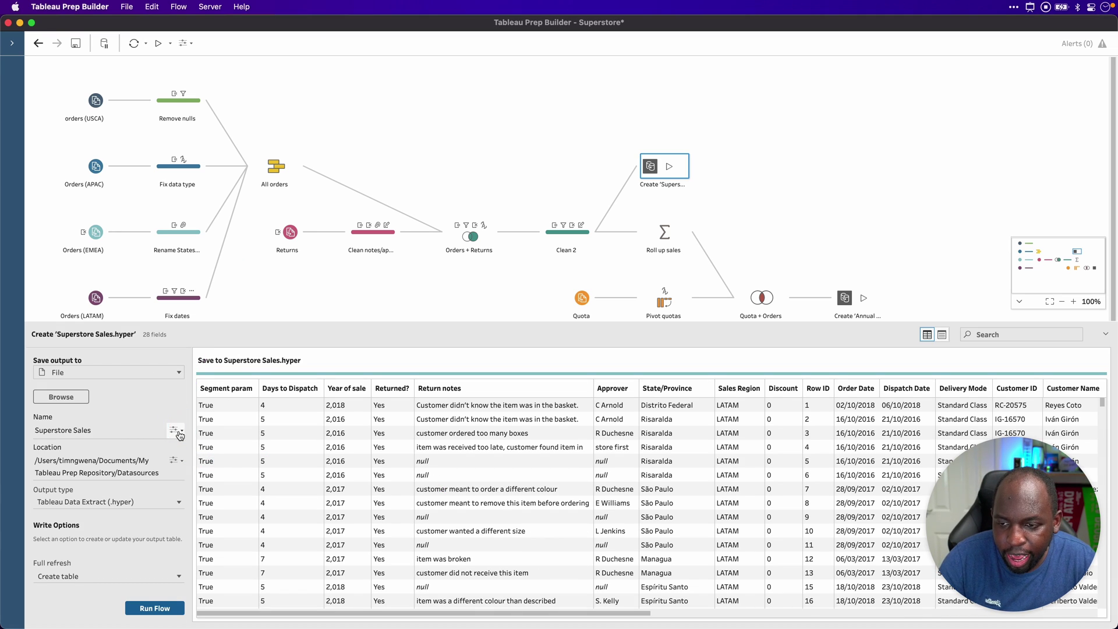
pyautogui.click(176, 432)
pyautogui.click(205, 466)
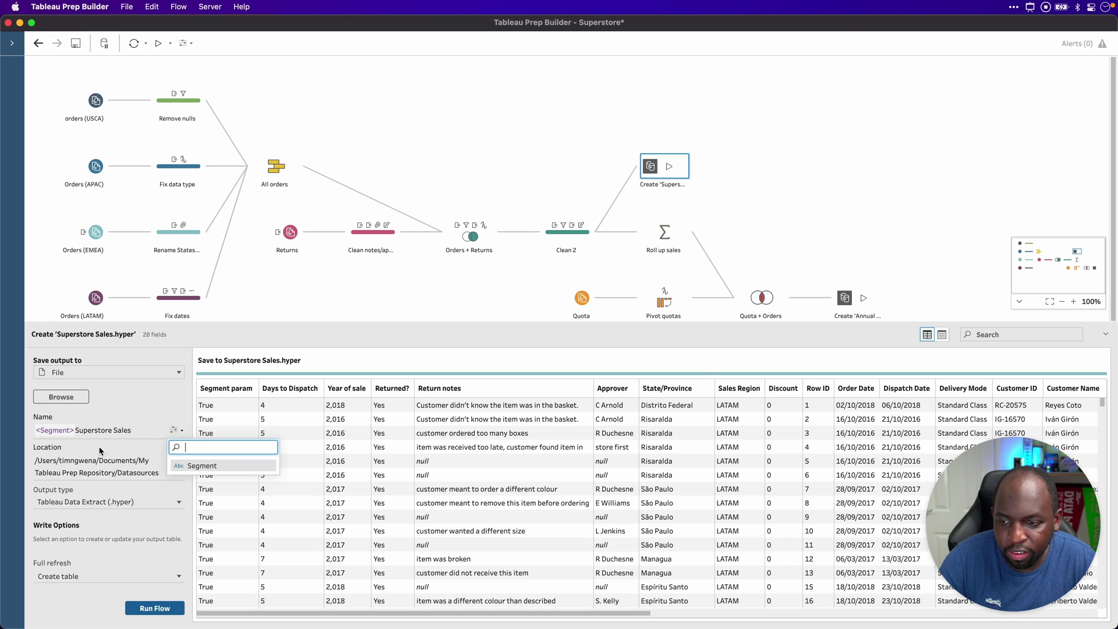
pyautogui.click(120, 456)
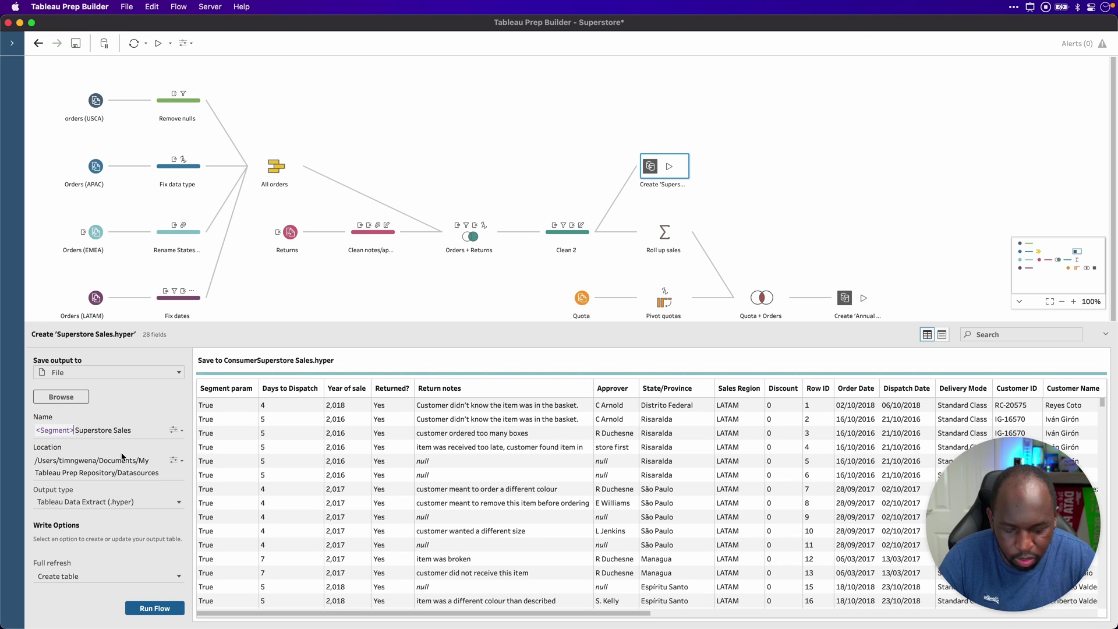
pyautogui.press('Right')
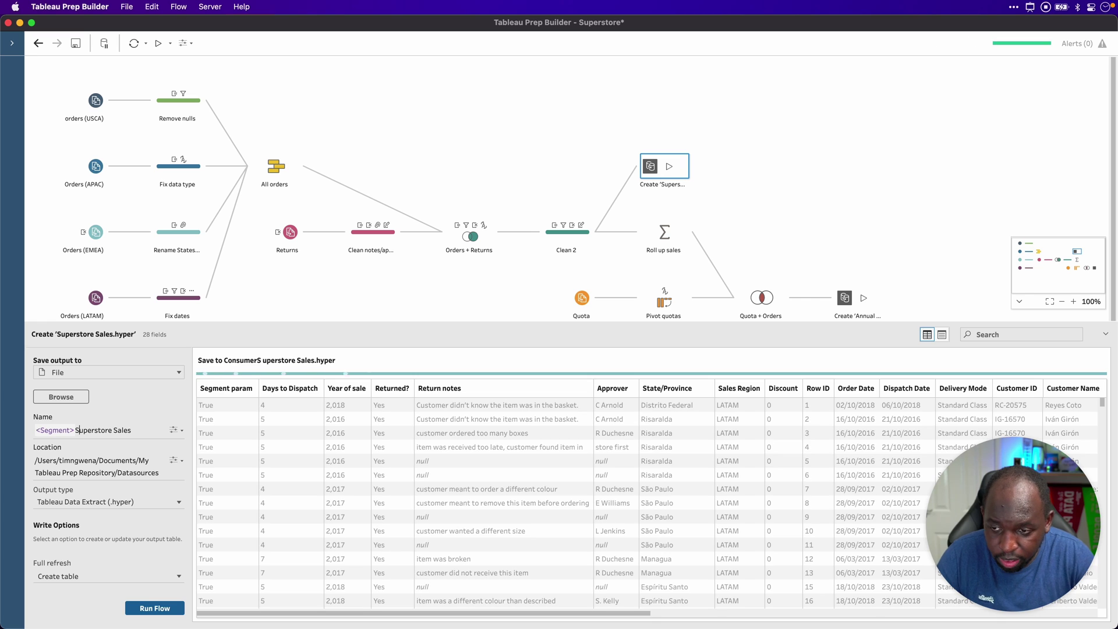
pyautogui.press('Left')
pyautogui.press('ctrl')
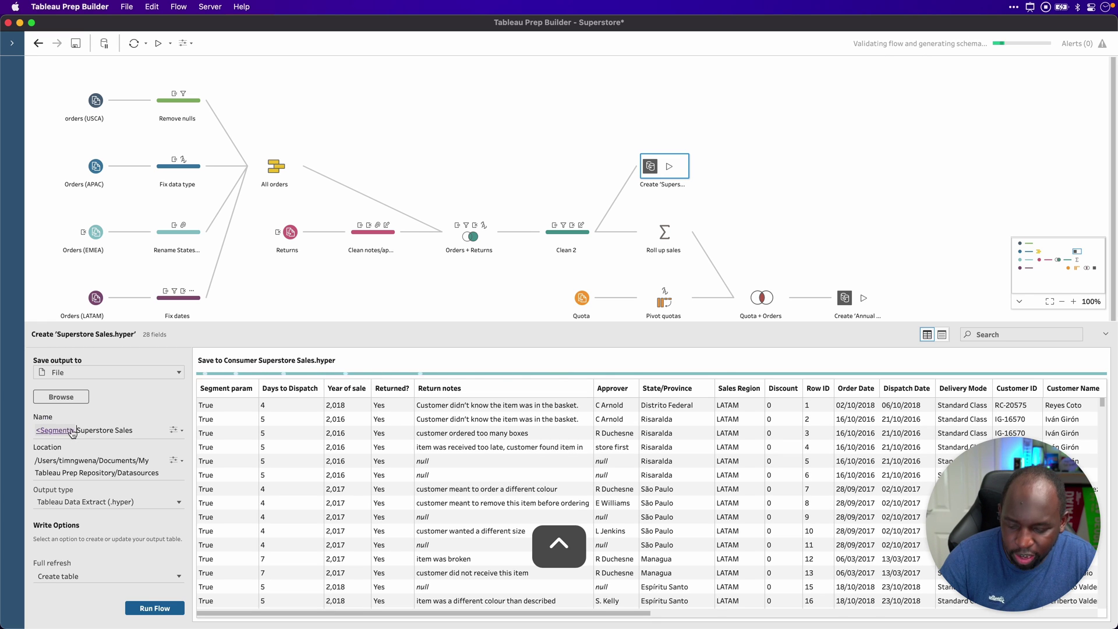
pyautogui.moveTo(106, 401); pyautogui.dragTo(77, 434)
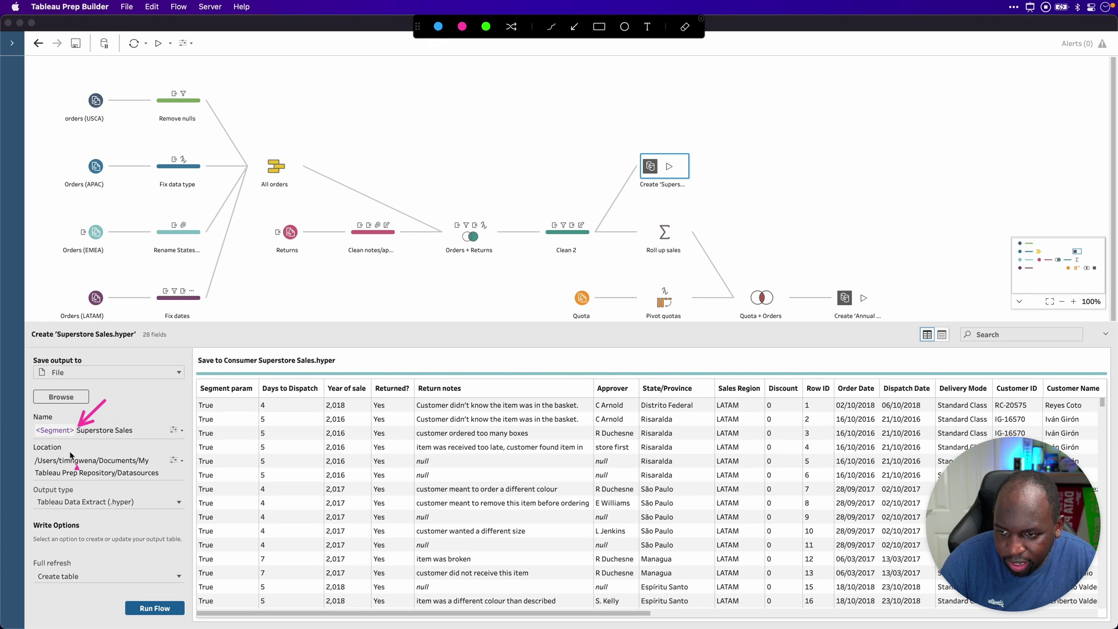
pyautogui.press('ctrl')
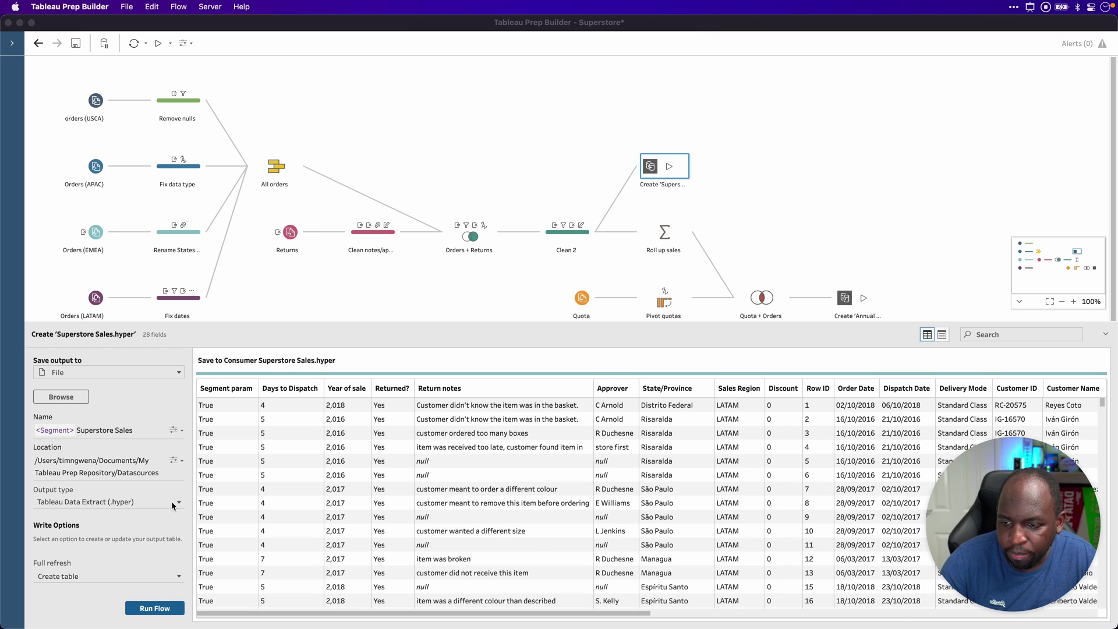
pyautogui.click(62, 396)
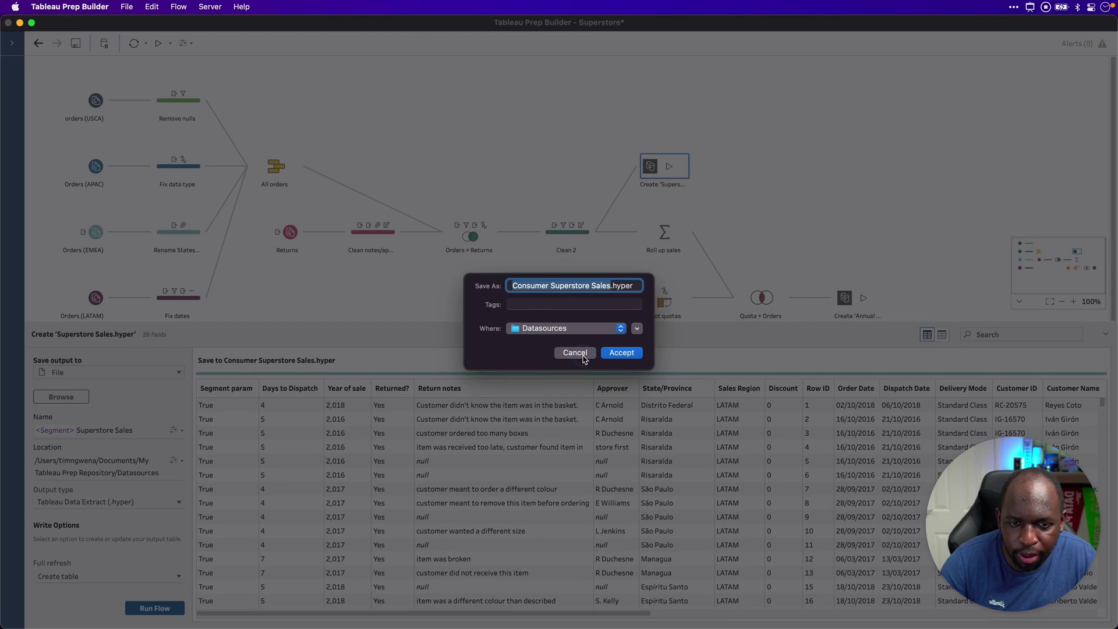
pyautogui.click(586, 357)
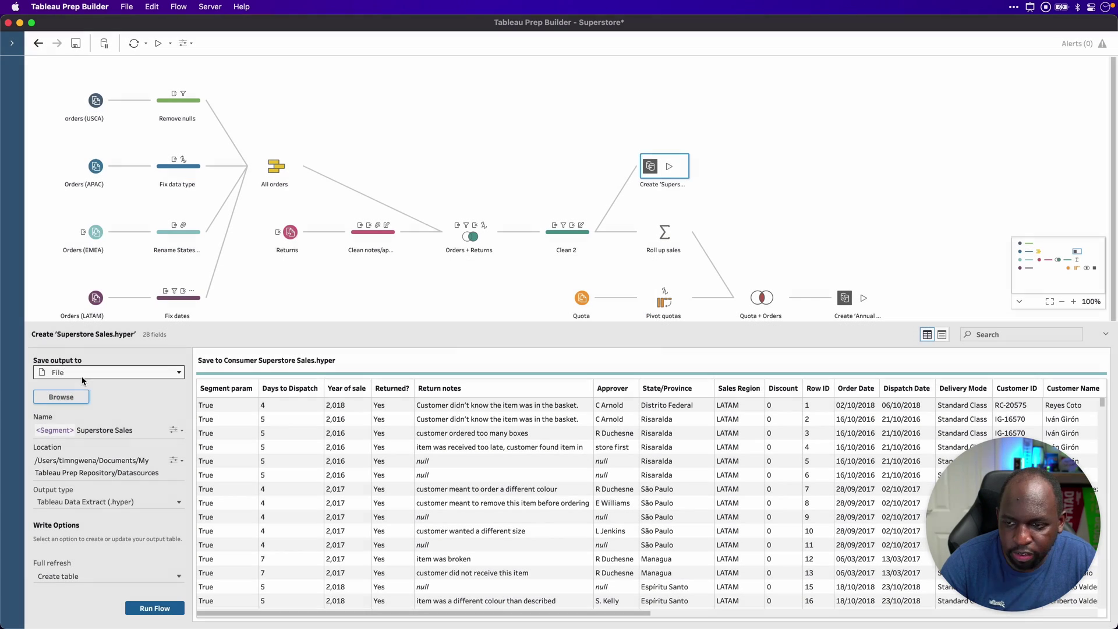
pyautogui.click(84, 375)
pyautogui.click(114, 380)
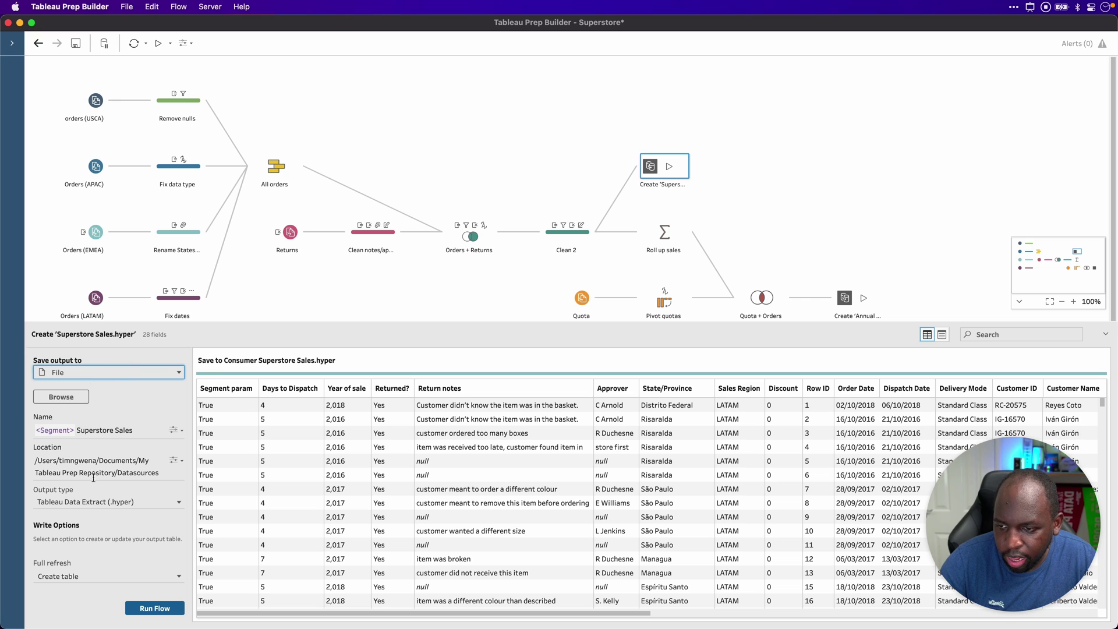
# Step: Change the Superstore Sales output location to the 214 TT folder on the Desktop
pyautogui.click(81, 401)
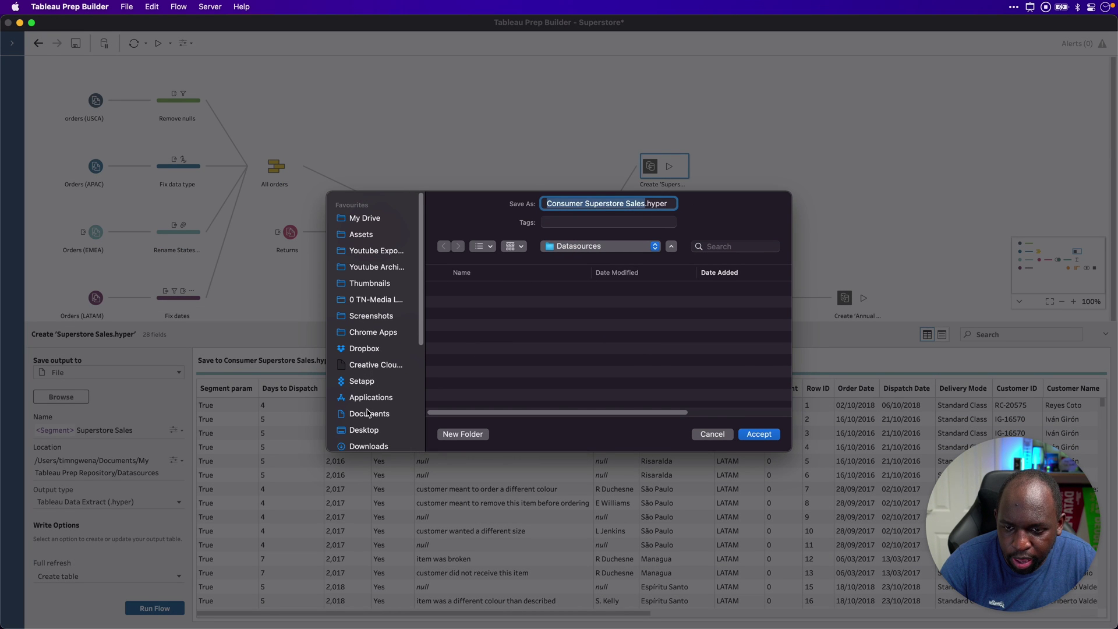
pyautogui.click(366, 430)
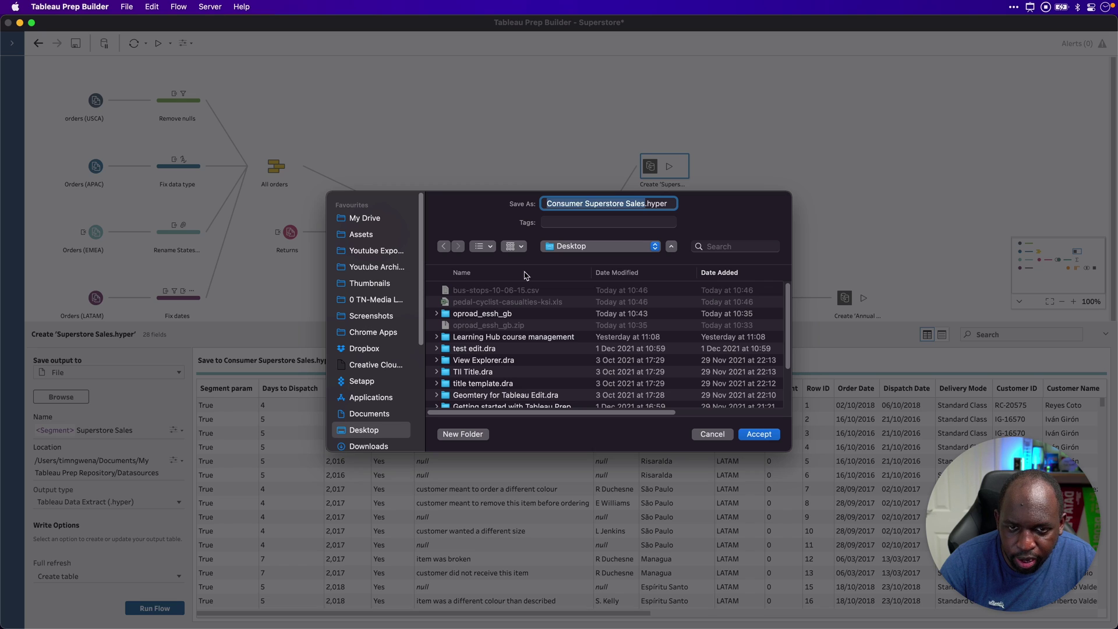
pyautogui.scroll(-5, 494, 336)
pyautogui.doubleClick(468, 345)
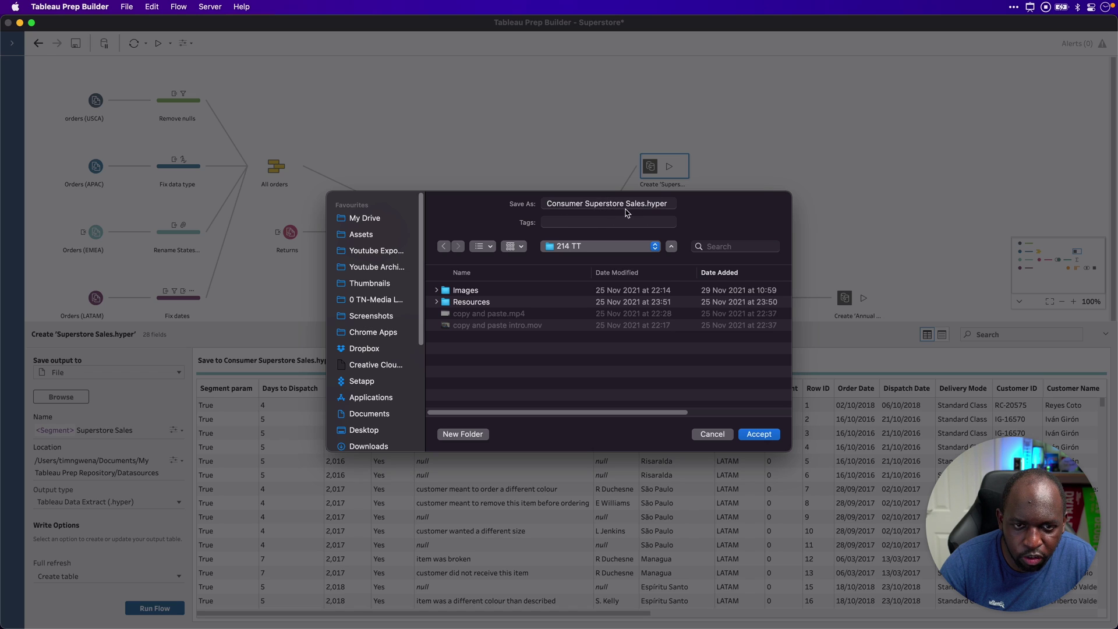
pyautogui.moveTo(584, 204); pyautogui.dragTo(516, 207)
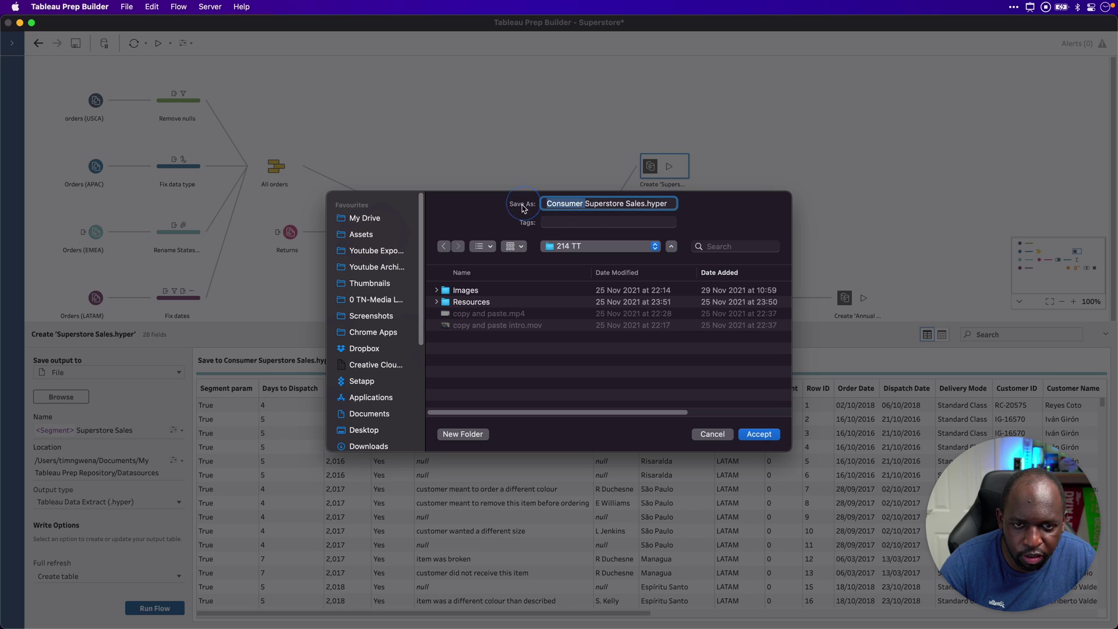
pyautogui.click(767, 436)
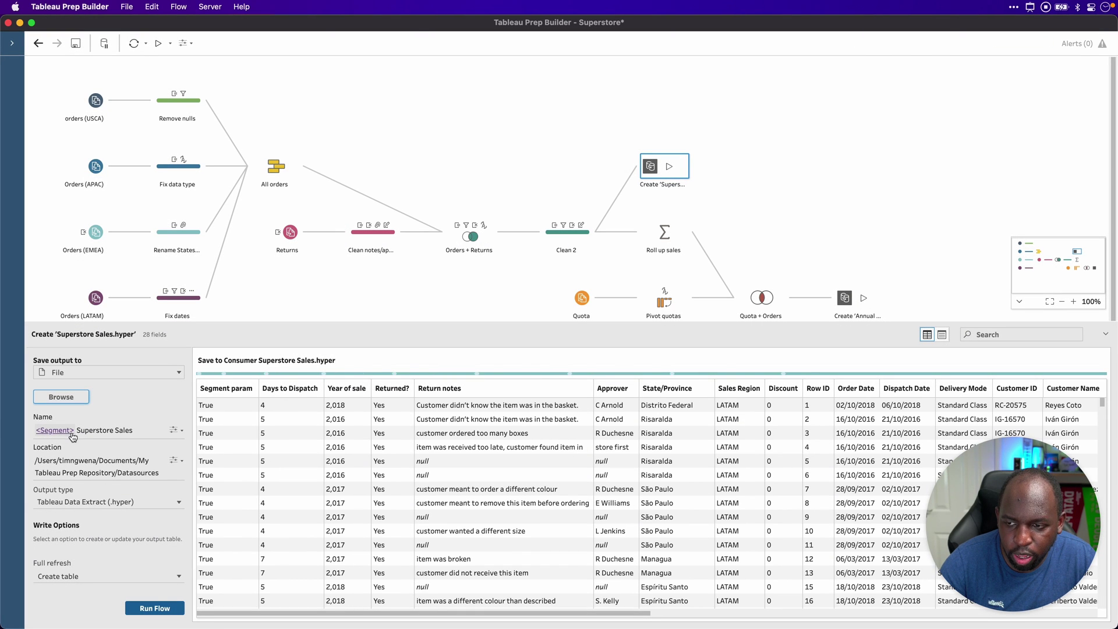
# Step: Set the Segment parameter to Home Office via the <Segment> tag in the output name
pyautogui.hotkey('ctrl', 'alt', 'a')
pyautogui.moveTo(105, 348); pyautogui.dragTo(68, 427)
pyautogui.press('Escape')
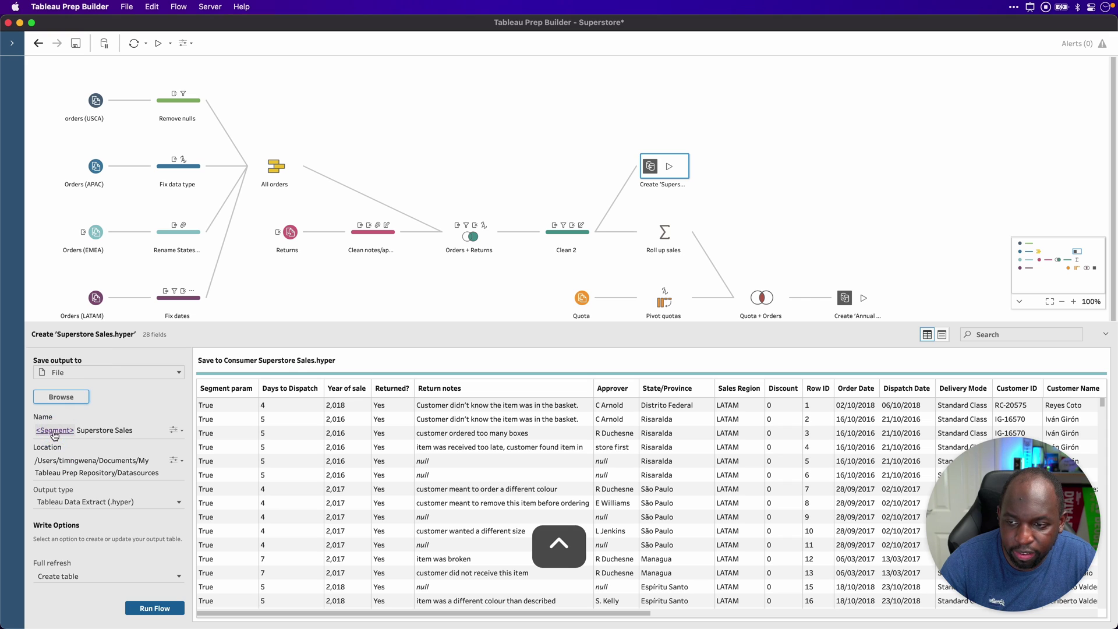
pyautogui.click(54, 430)
pyautogui.click(119, 471)
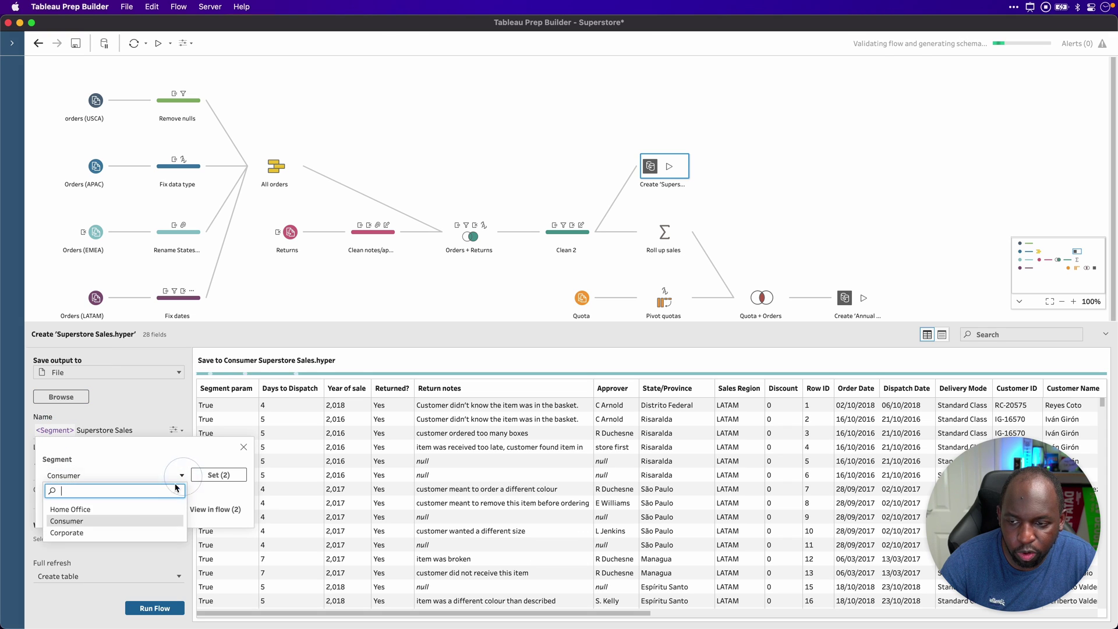
pyautogui.click(90, 514)
pyautogui.click(214, 474)
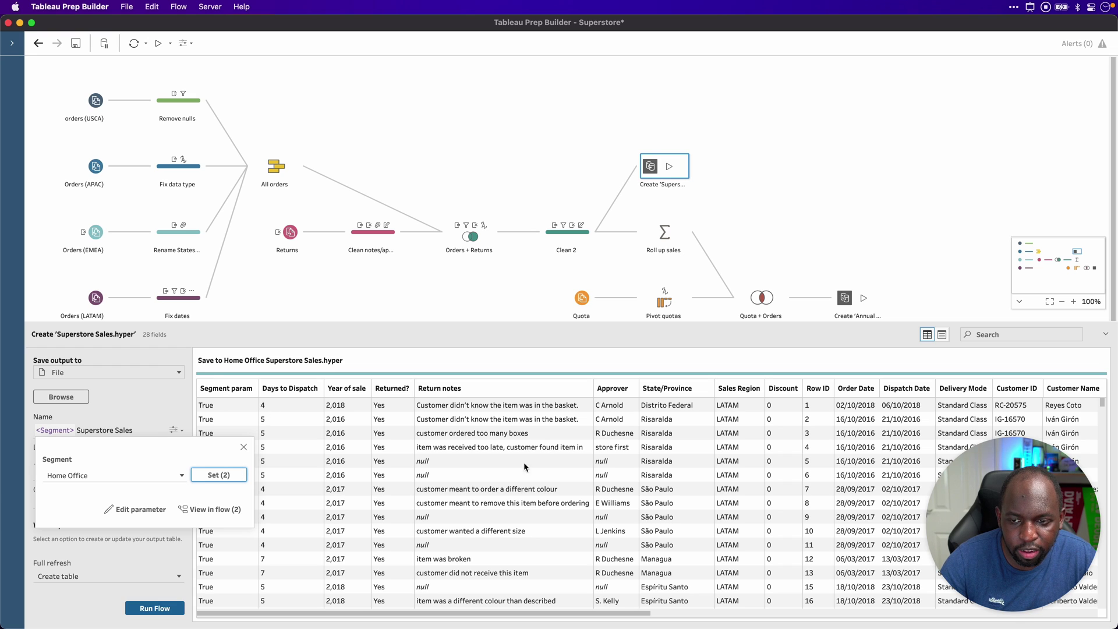
pyautogui.click(244, 447)
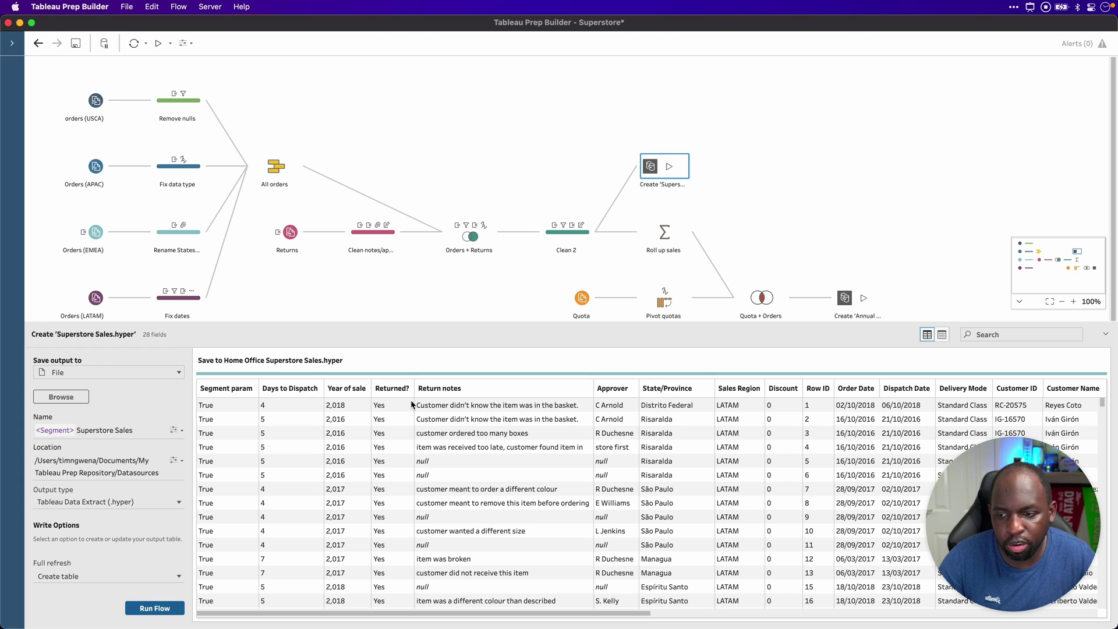
# Step: Start a run of the Superstore Sales output, then cancel the parameter prompt
pyautogui.click(771, 187)
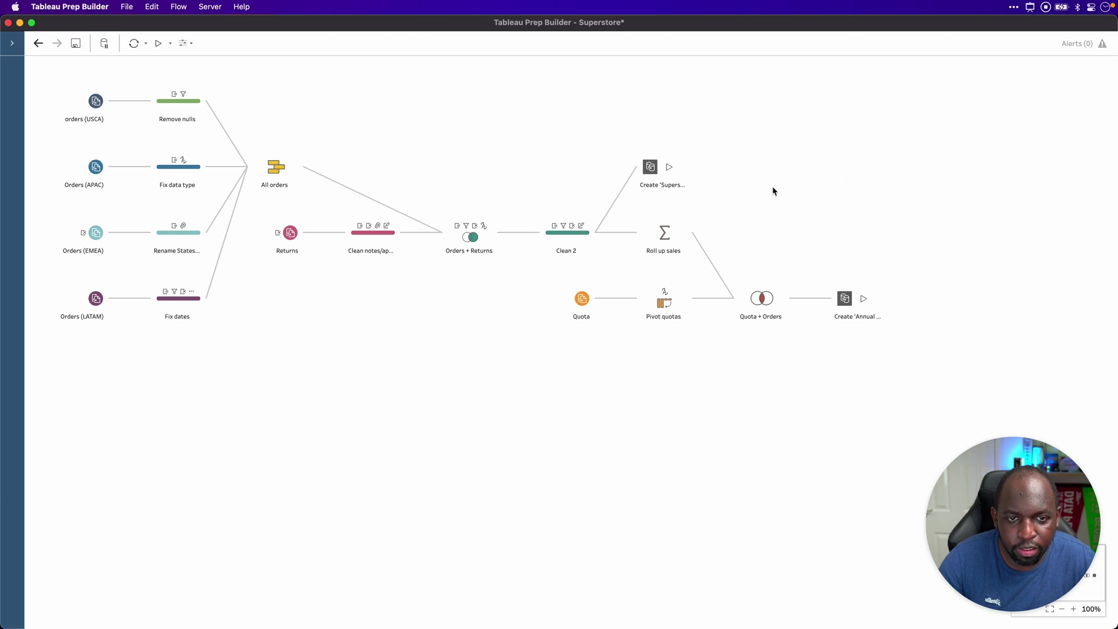
pyautogui.click(653, 169)
pyautogui.click(155, 608)
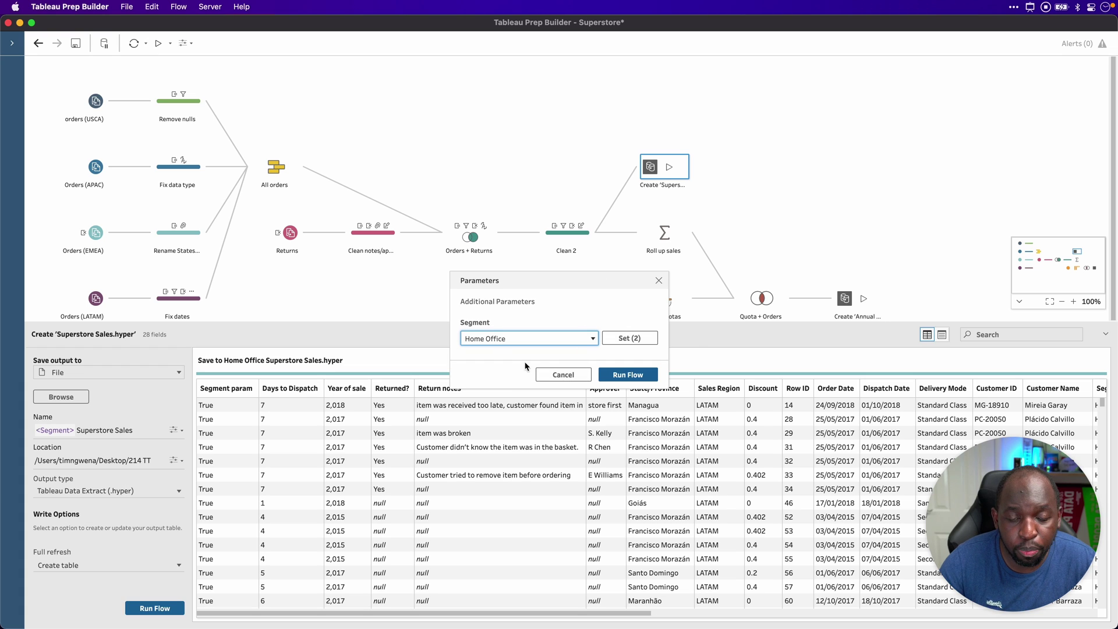
pyautogui.click(563, 374)
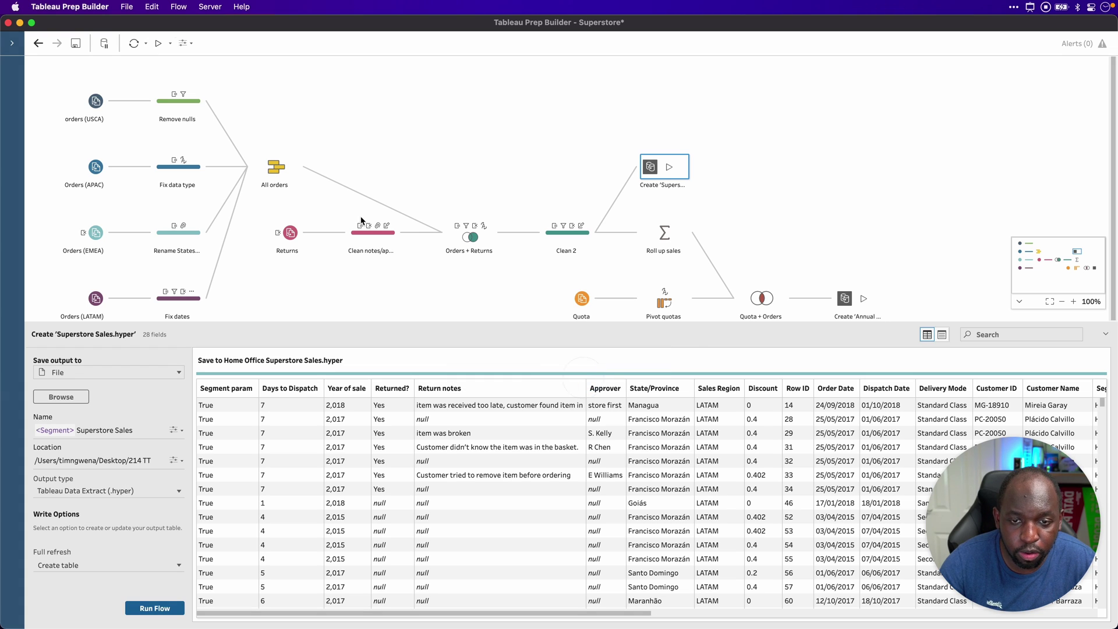
# Step: Turn on Prompt for value at run time for the Segment parameter and save it
pyautogui.click(189, 44)
pyautogui.click(283, 122)
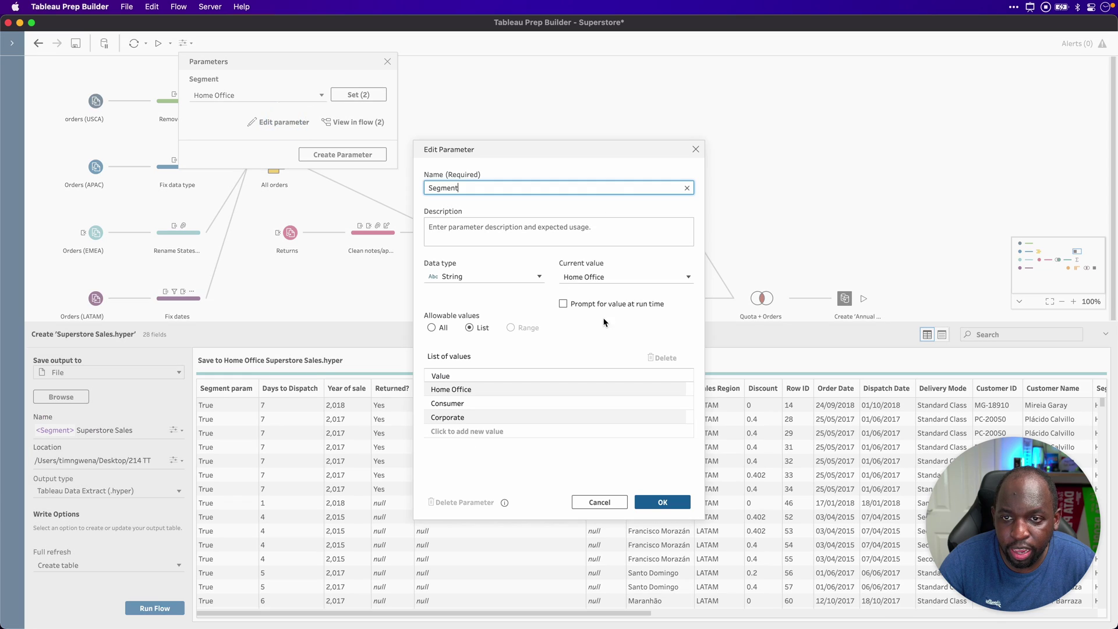
pyautogui.click(568, 305)
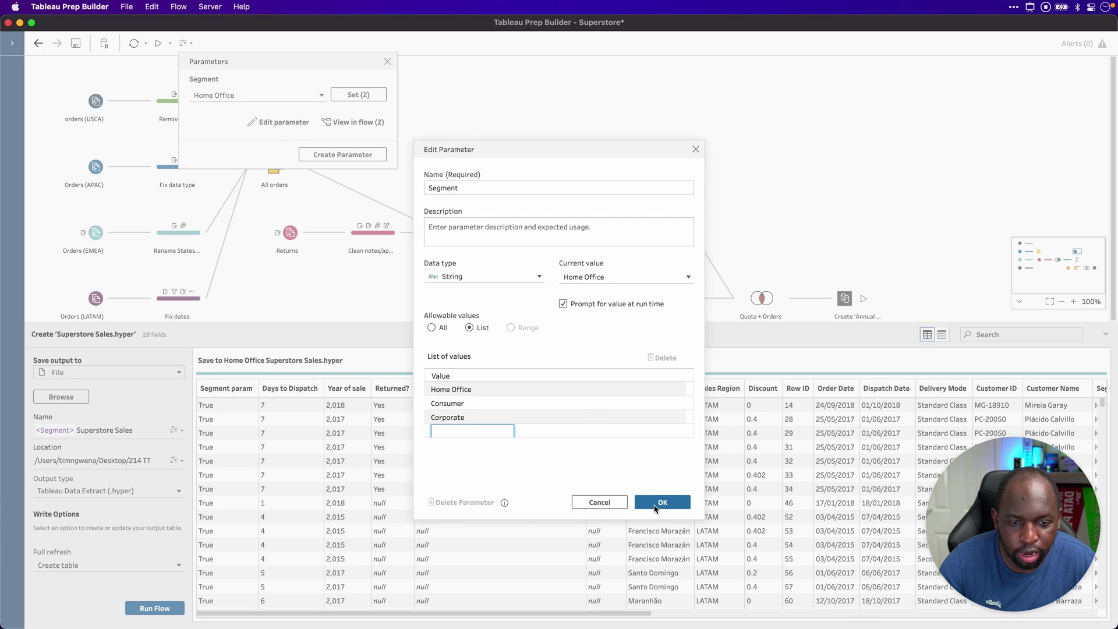
pyautogui.click(680, 502)
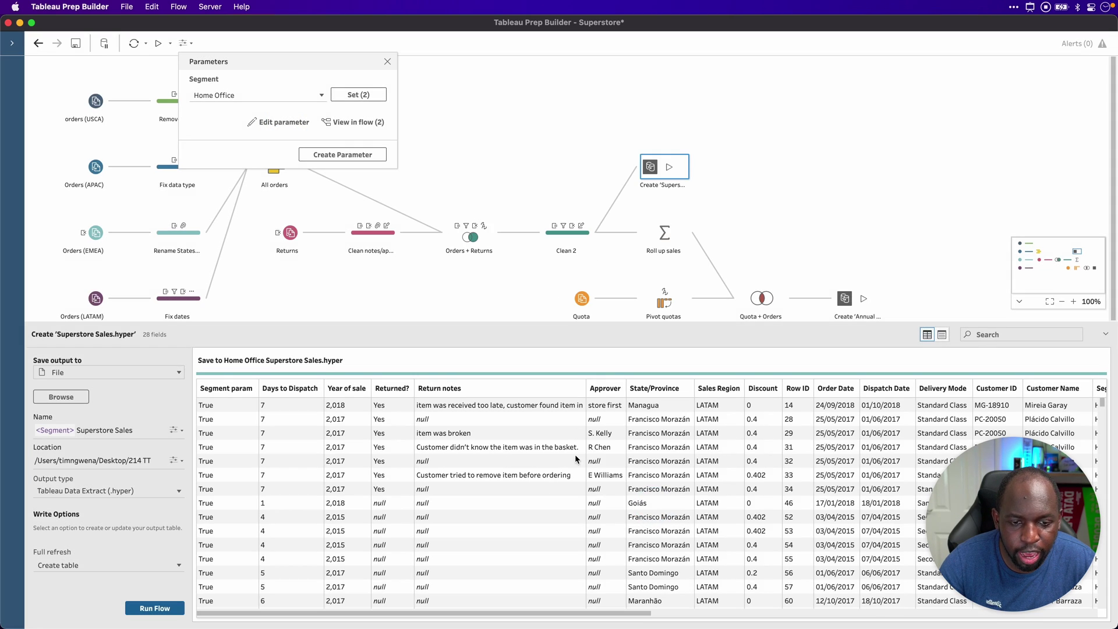
# Step: Run the Superstore Sales output with Segment set to Home Office, allowing Desktop access
pyautogui.click(388, 62)
pyautogui.click(671, 167)
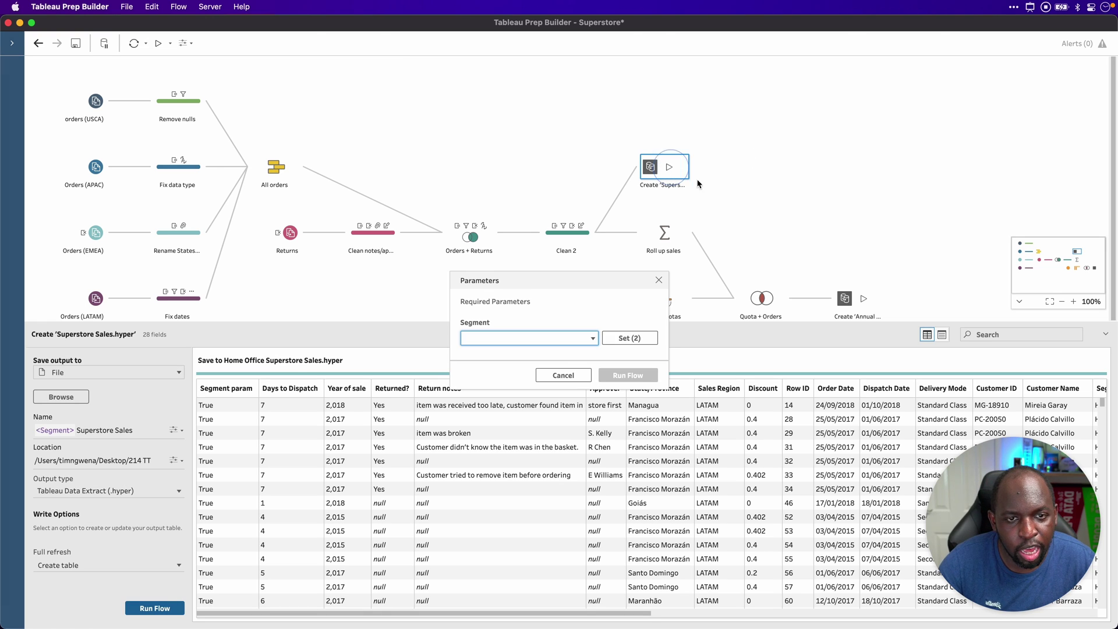
pyautogui.click(592, 339)
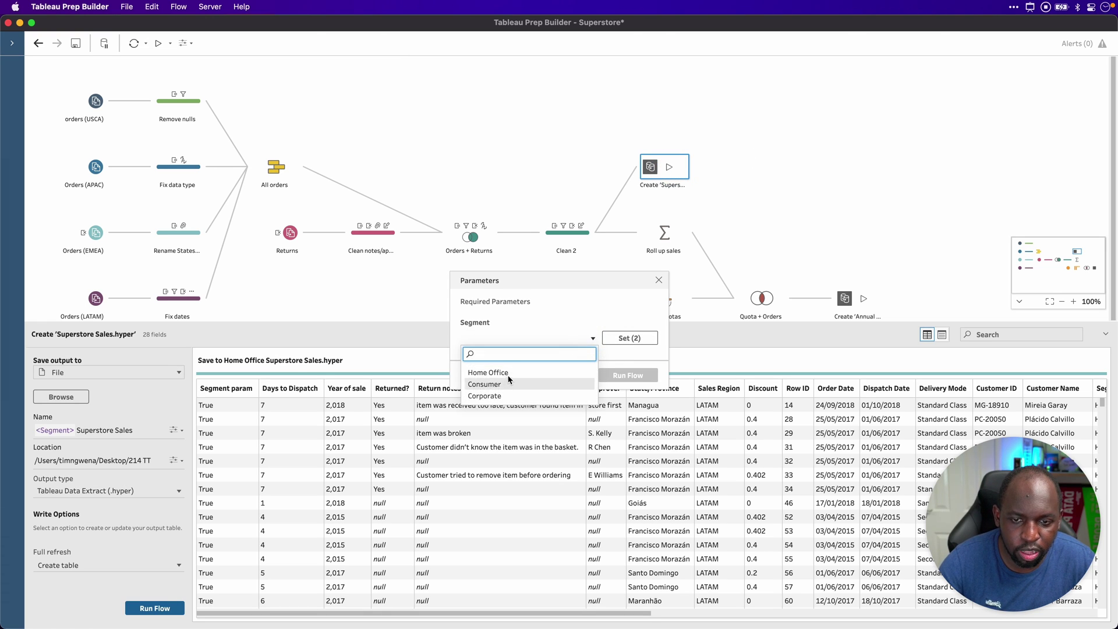
pyautogui.click(524, 371)
pyautogui.click(641, 339)
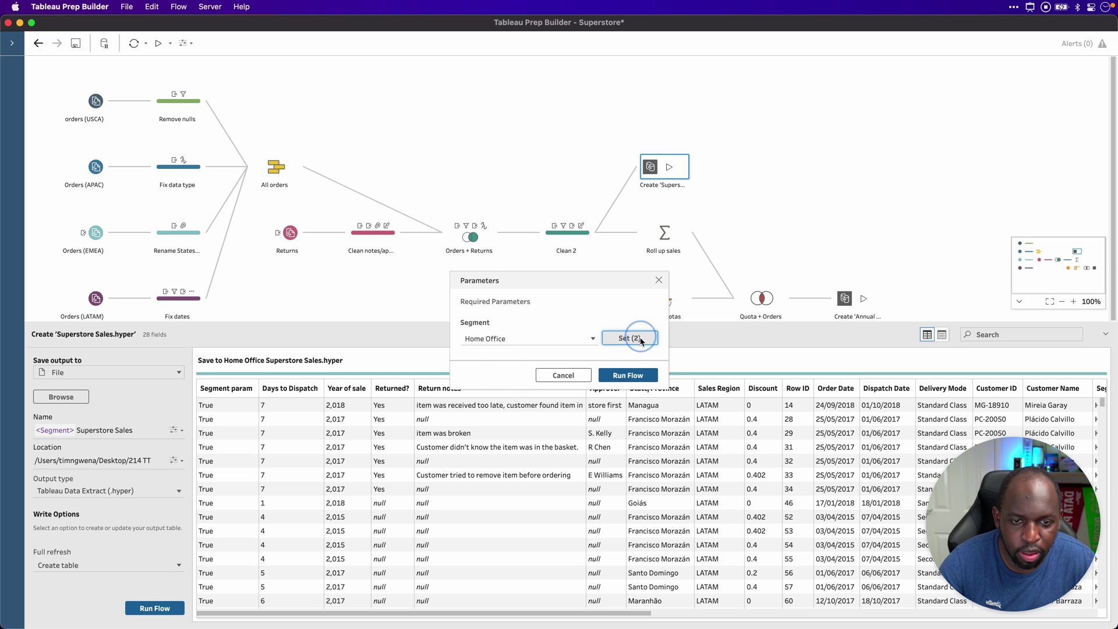
pyautogui.click(628, 376)
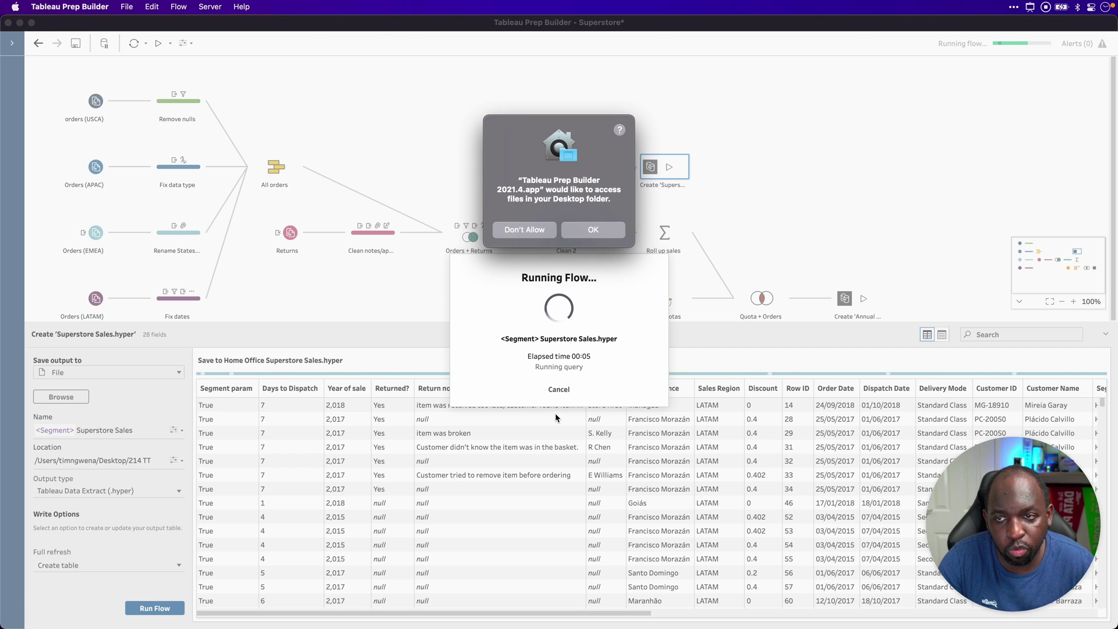
pyautogui.click(600, 231)
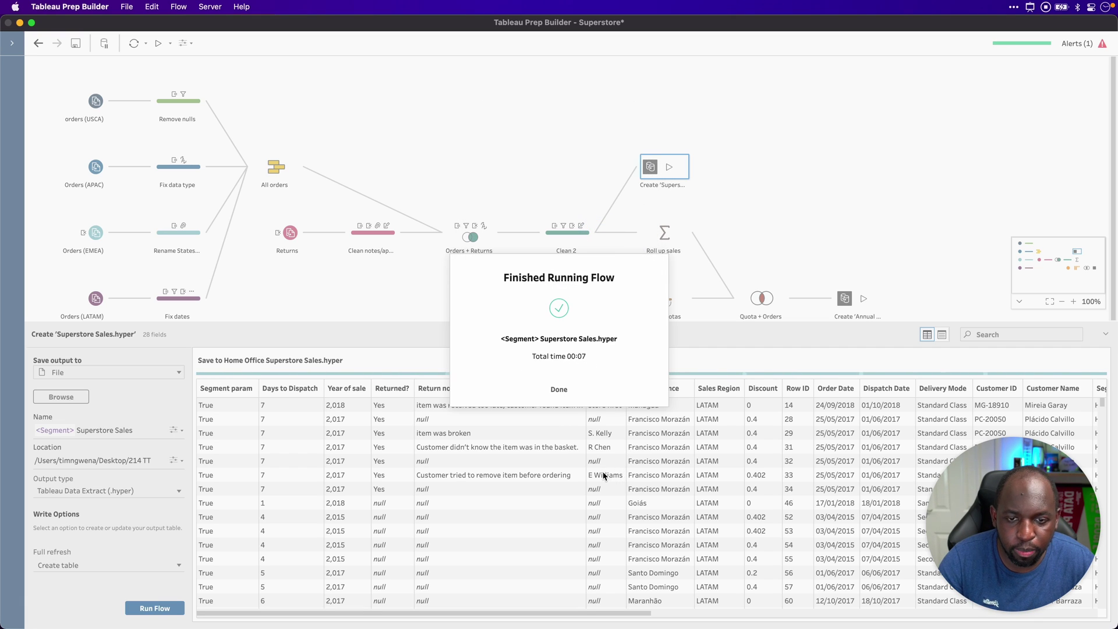
pyautogui.click(560, 391)
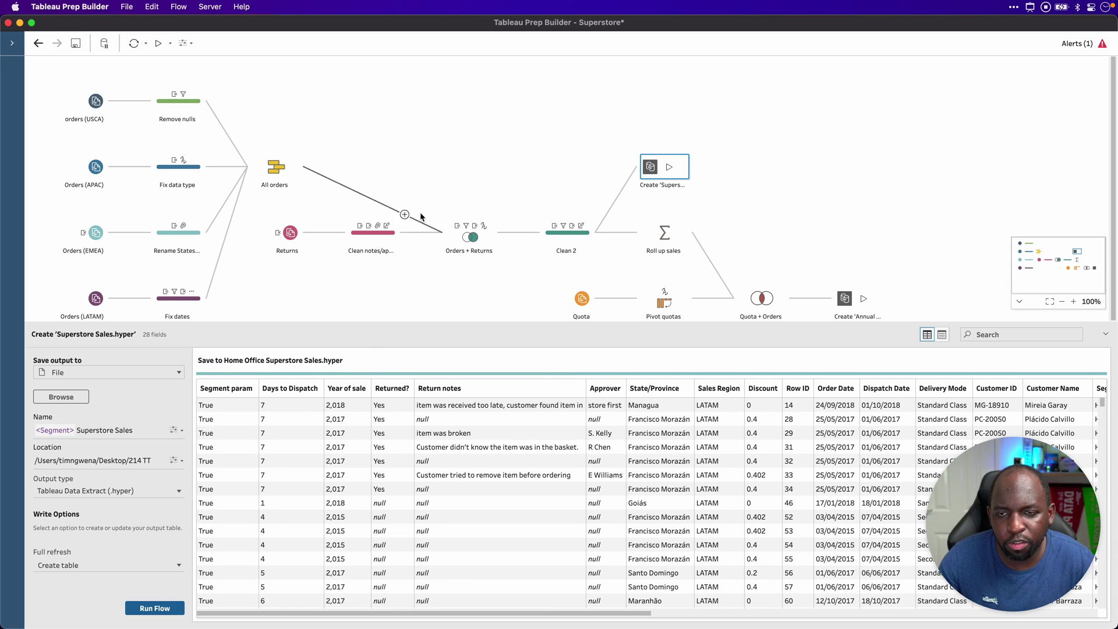
# Step: Insert a new Clean 5 step before Clean 2 and point out its 41K rows
pyautogui.click(568, 232)
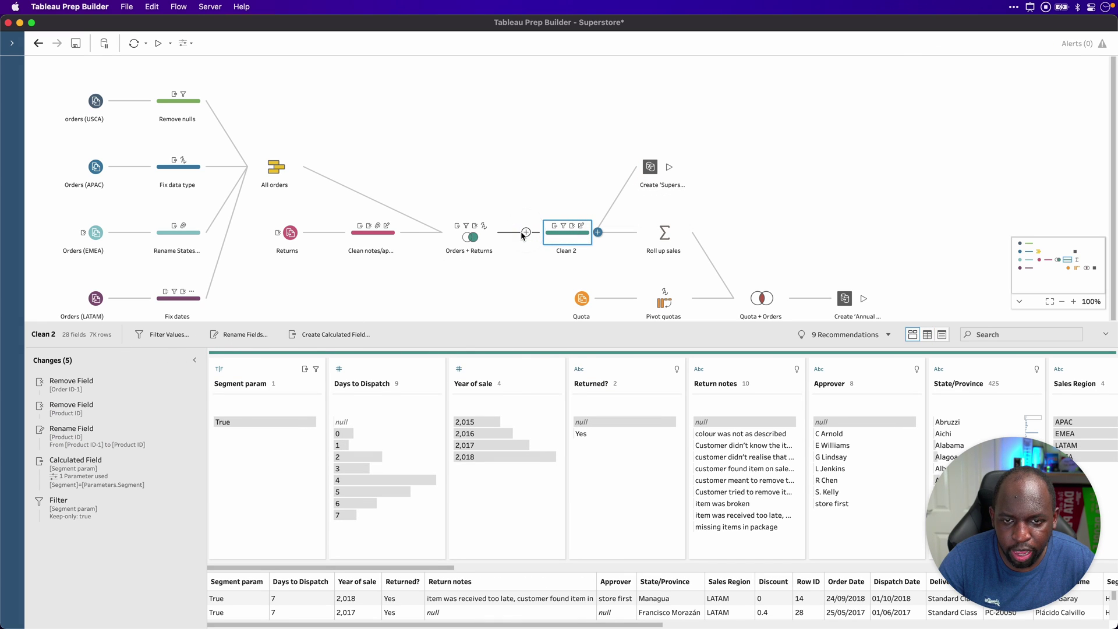
pyautogui.click(526, 233)
pyautogui.click(551, 263)
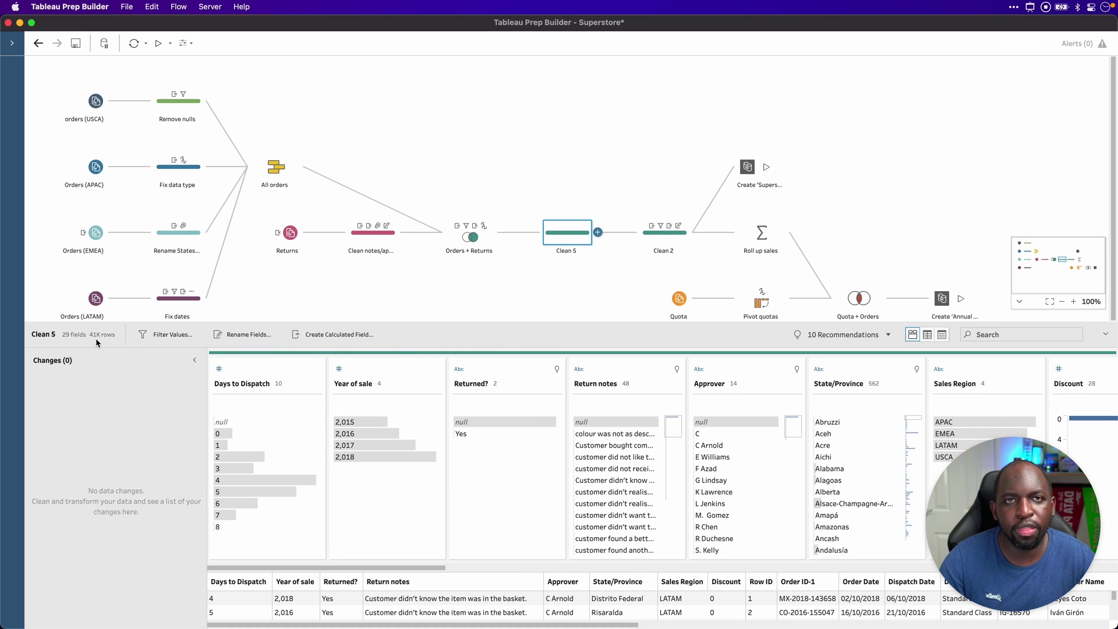
pyautogui.hotkey('ctrl', 'shift', 'a')
pyautogui.moveTo(109, 284); pyautogui.dragTo(100, 330)
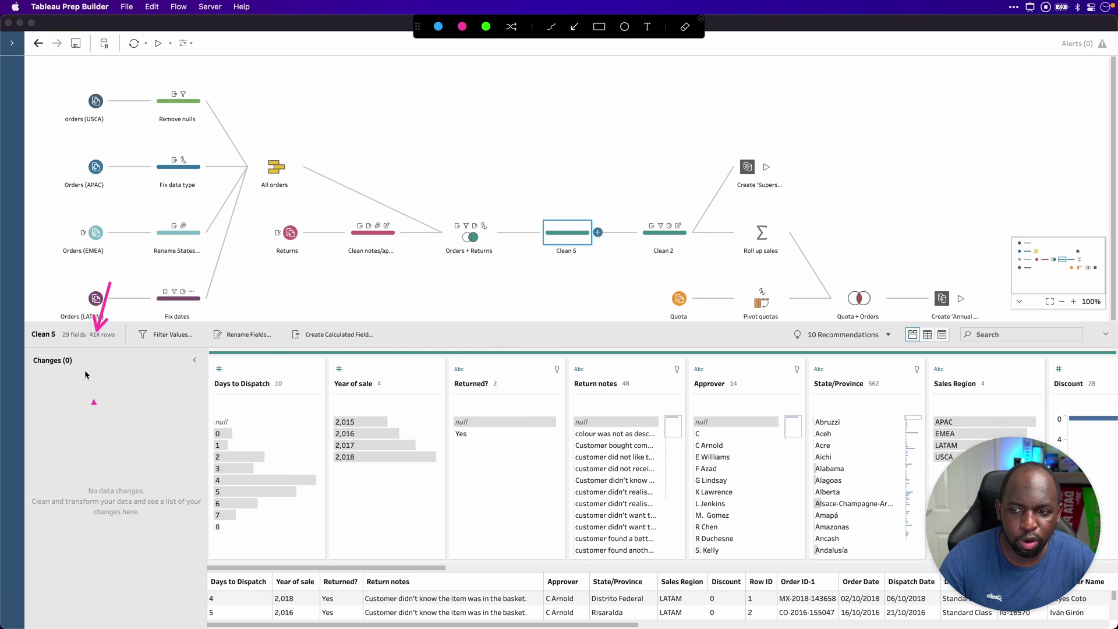
pyautogui.hotkey('ctrl', 'shift', 'a')
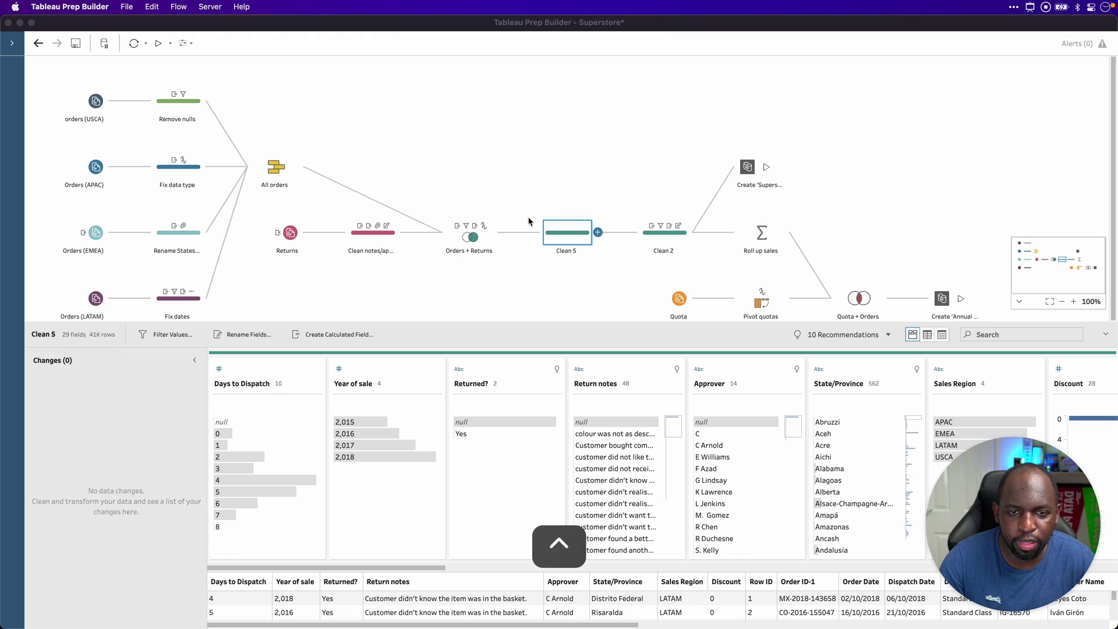
# Step: Show Clean 2's profile passing only 7K rows, with Segment param only True
pyautogui.hotkey('ctrl', 'shift', 'a')
pyautogui.moveTo(643, 172); pyautogui.dragTo(661, 227)
pyautogui.hotkey('ctrl', 'shift', 'a')
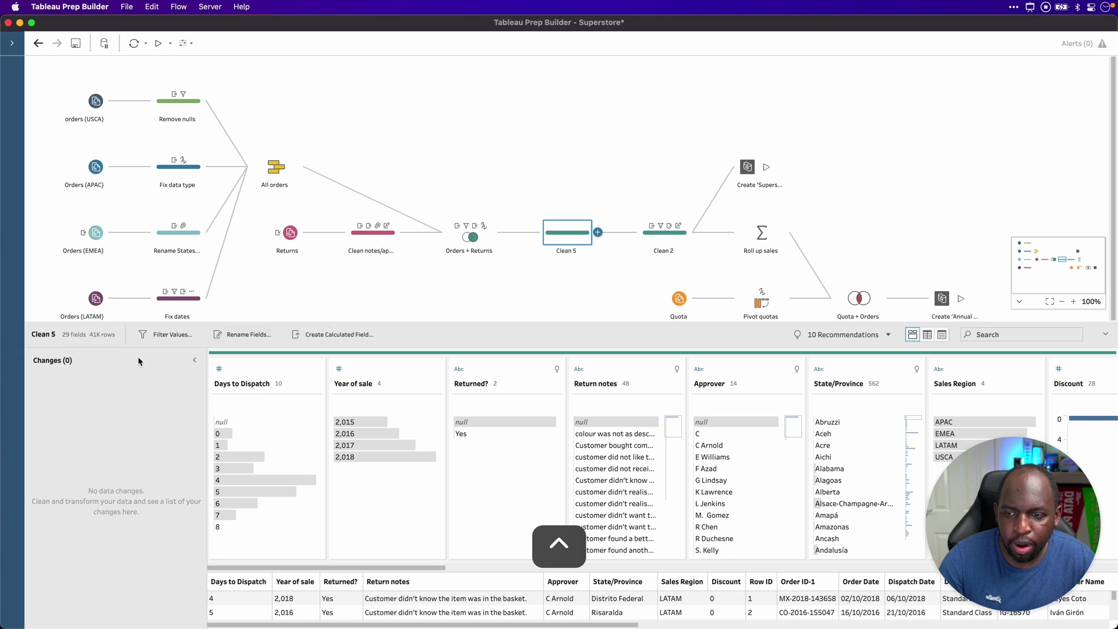
pyautogui.click(665, 232)
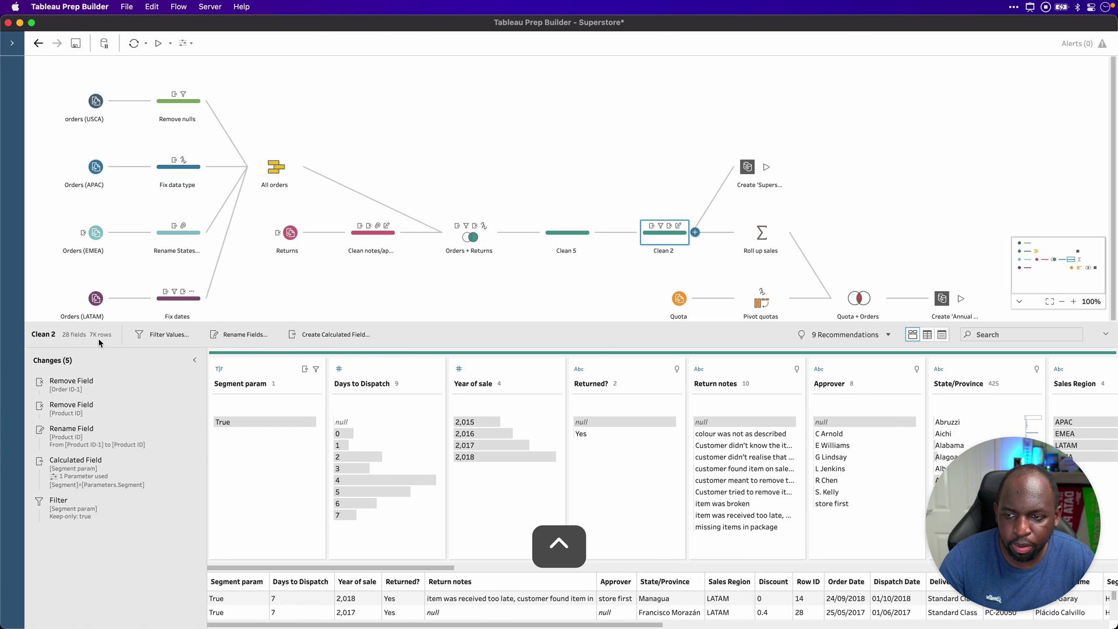
pyautogui.hotkey('ctrl', 'shift', 'a')
pyautogui.moveTo(124, 284); pyautogui.dragTo(100, 324)
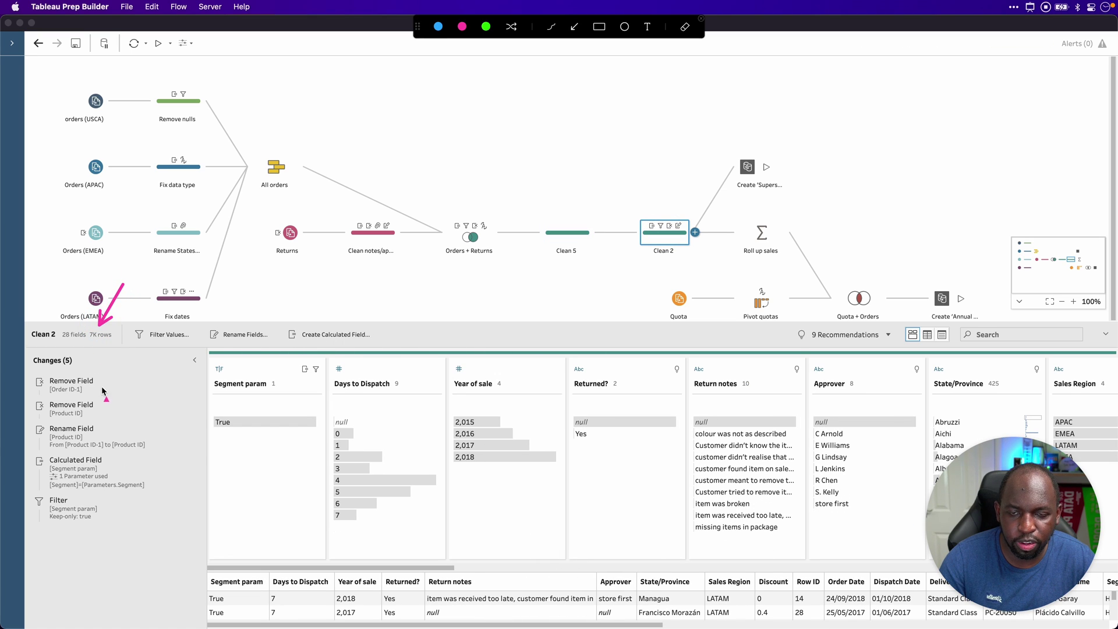
pyautogui.hotkey('ctrl', 'shift', 'a')
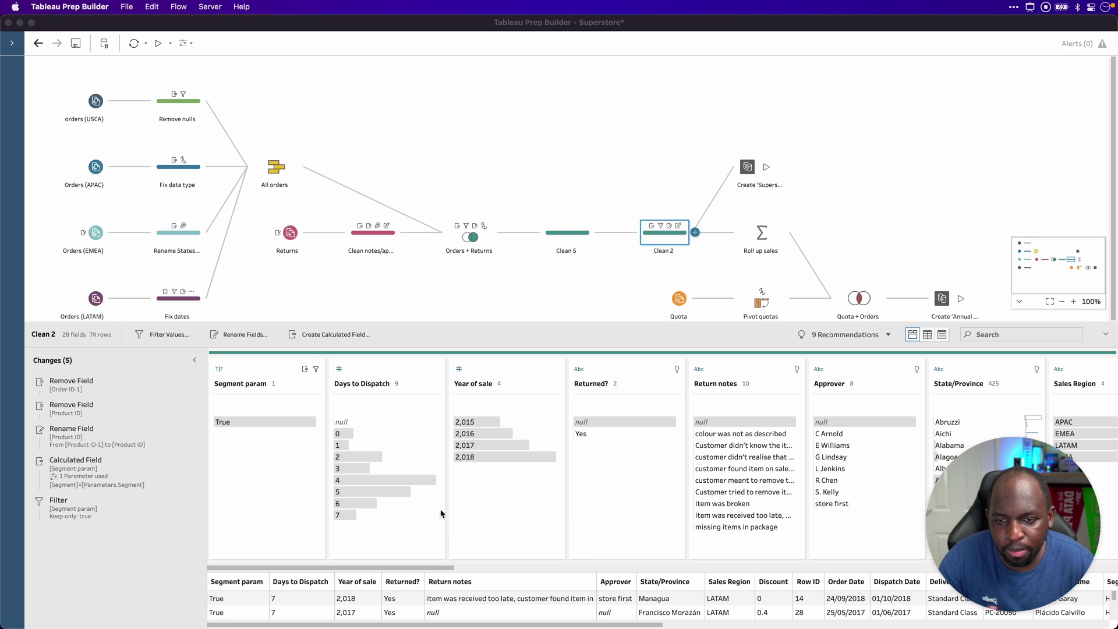